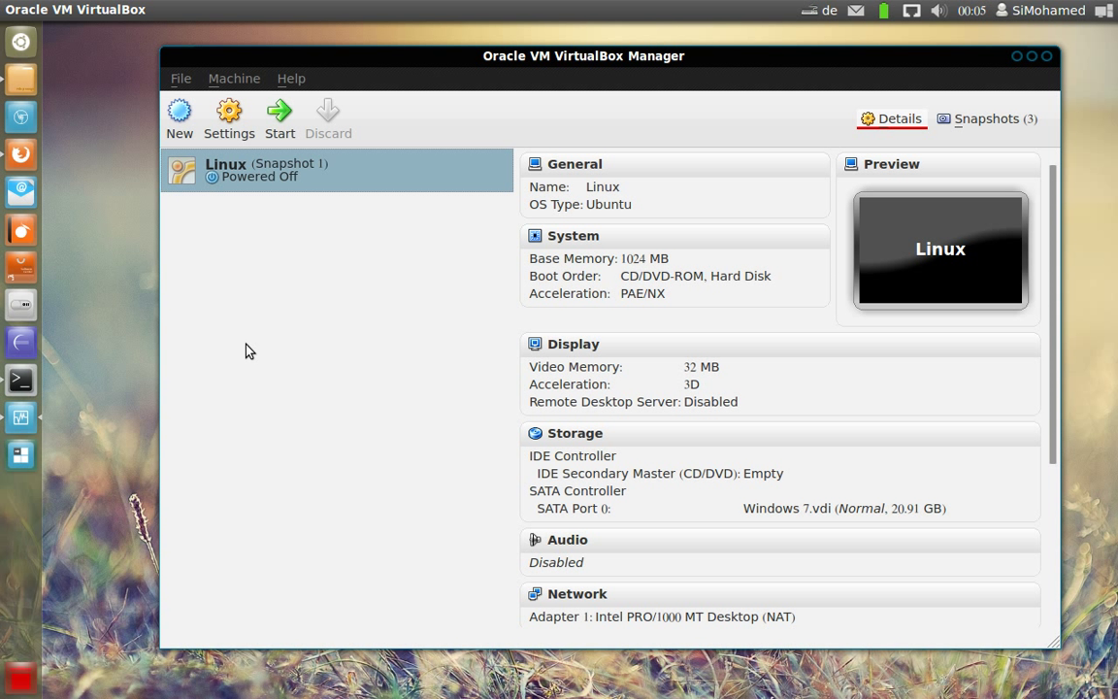
Set up an appliance export of the Linux virtual machine to Linux.ova in Documents, without legacy OVF 0.9 or a manifest file.
left_click(178, 79)
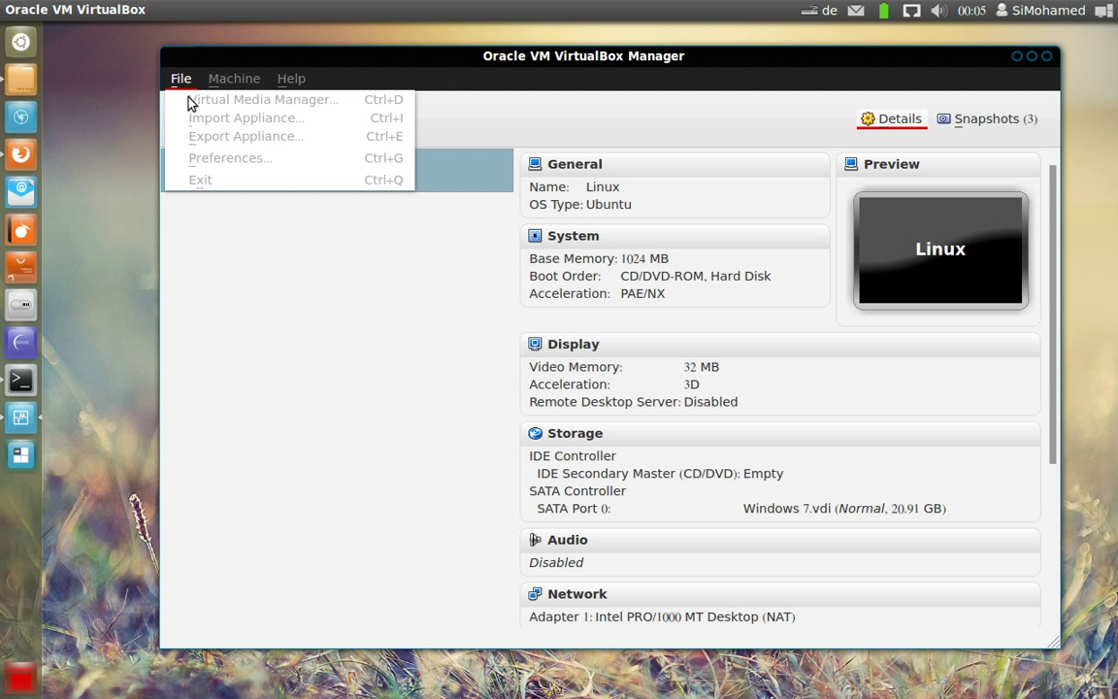
left_click(295, 142)
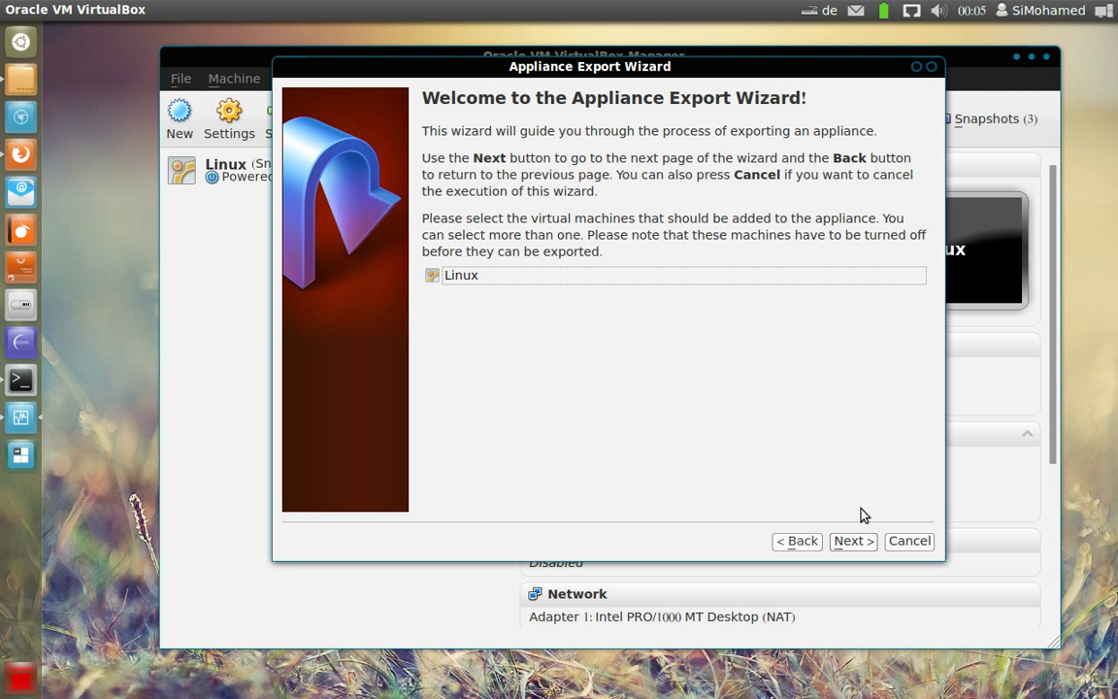
left_click(847, 540)
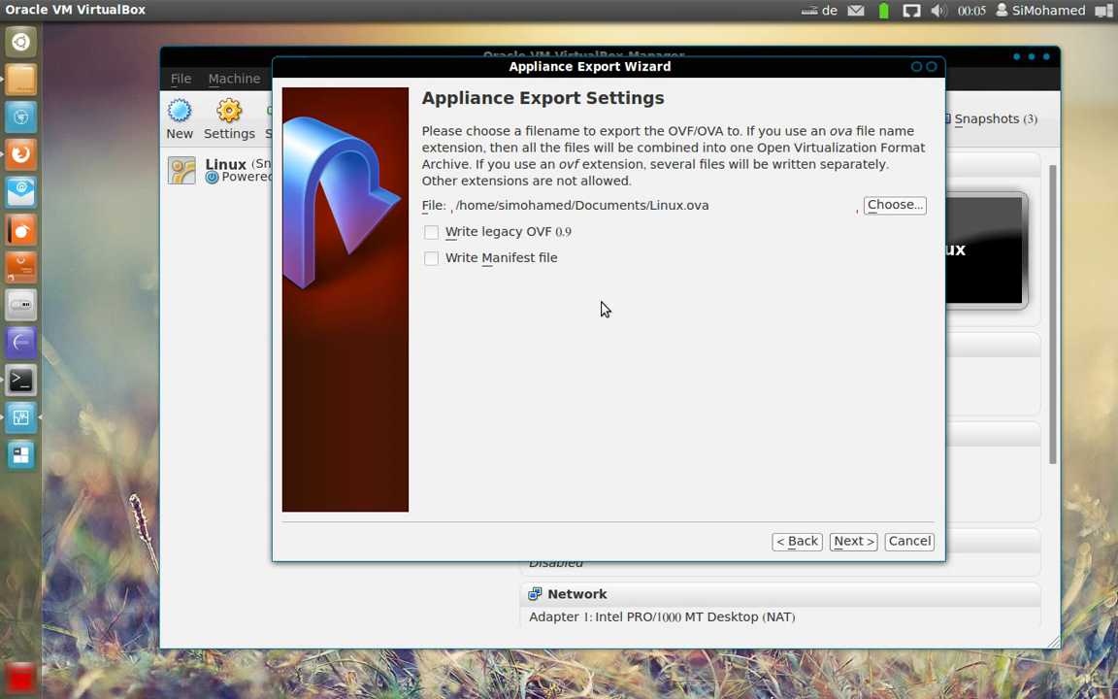
left_click_drag(689, 205, 718, 205)
left_click(718, 204)
left_click(884, 213)
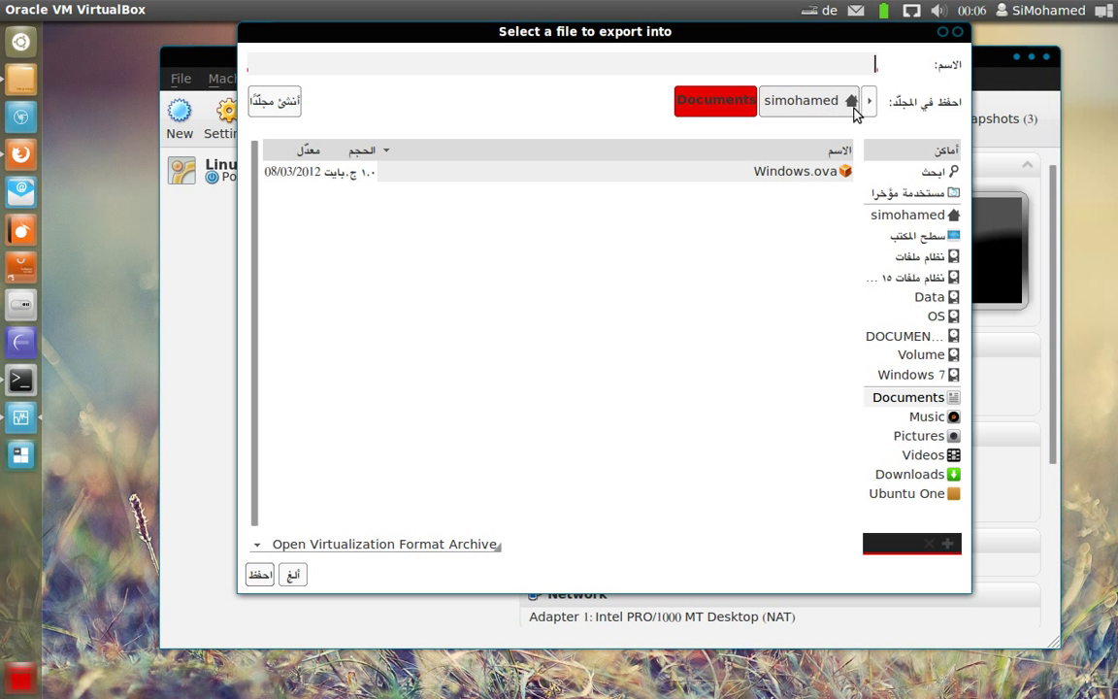
left_click(293, 575)
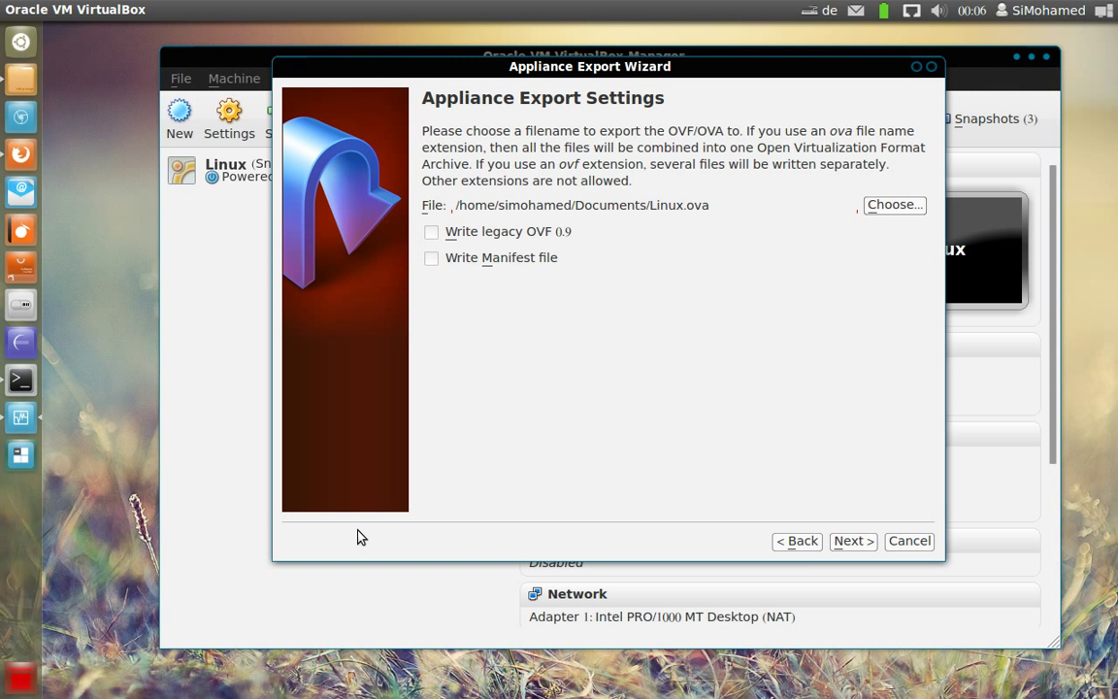
left_click(848, 544)
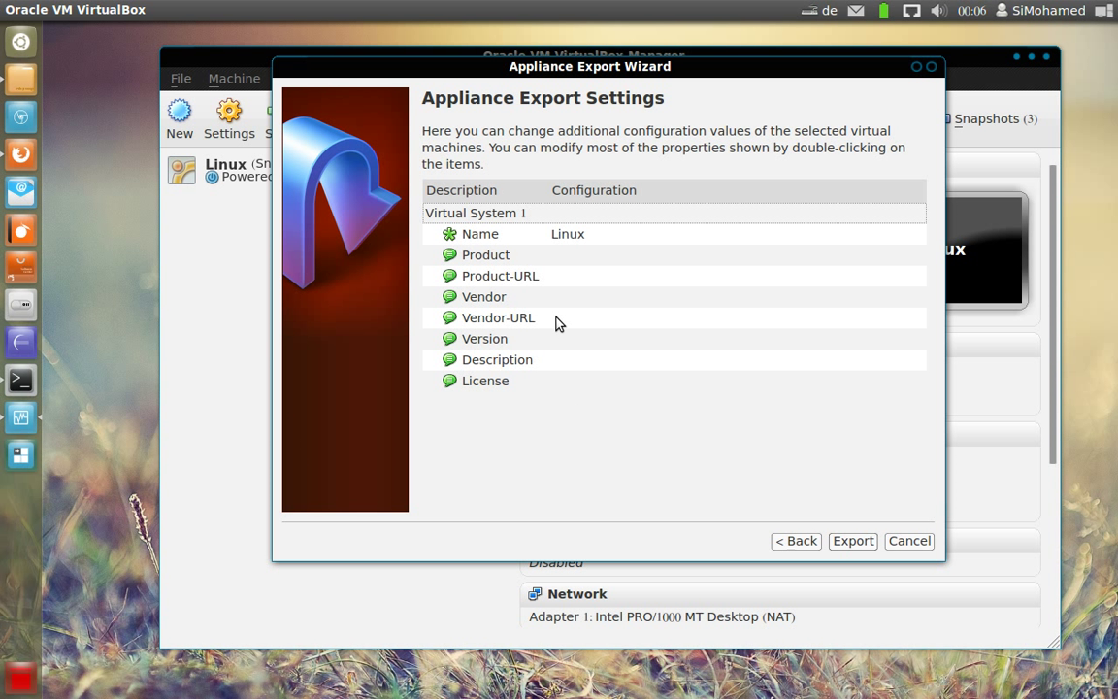
Examine the optional export properties of the Linux appliance, including Product, Product-URL, Description and License, leaving them empty.
double_click(556, 257)
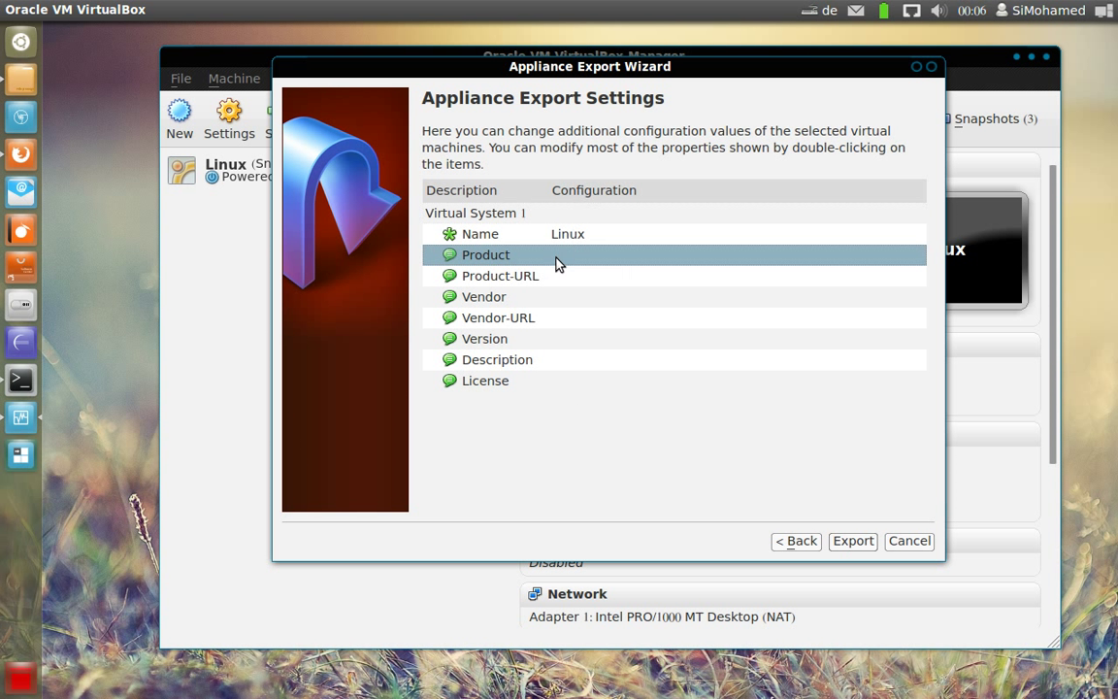
key("Tab")
key("Tab")
key("Tab")
key("Tab")
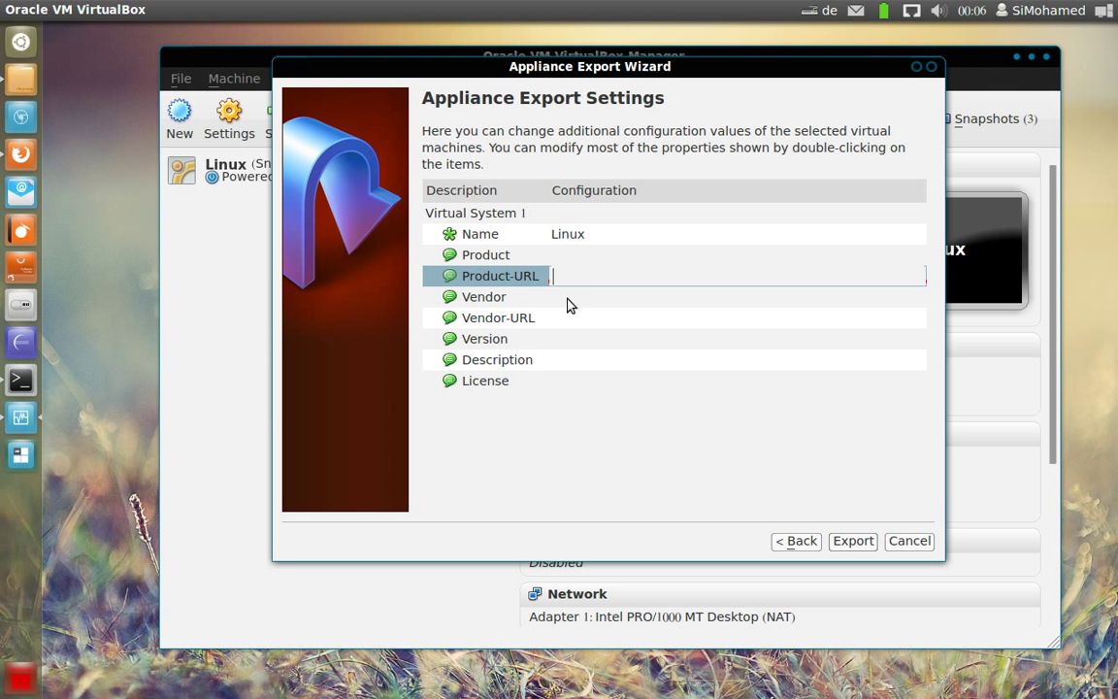
left_click(580, 362)
left_click(652, 406)
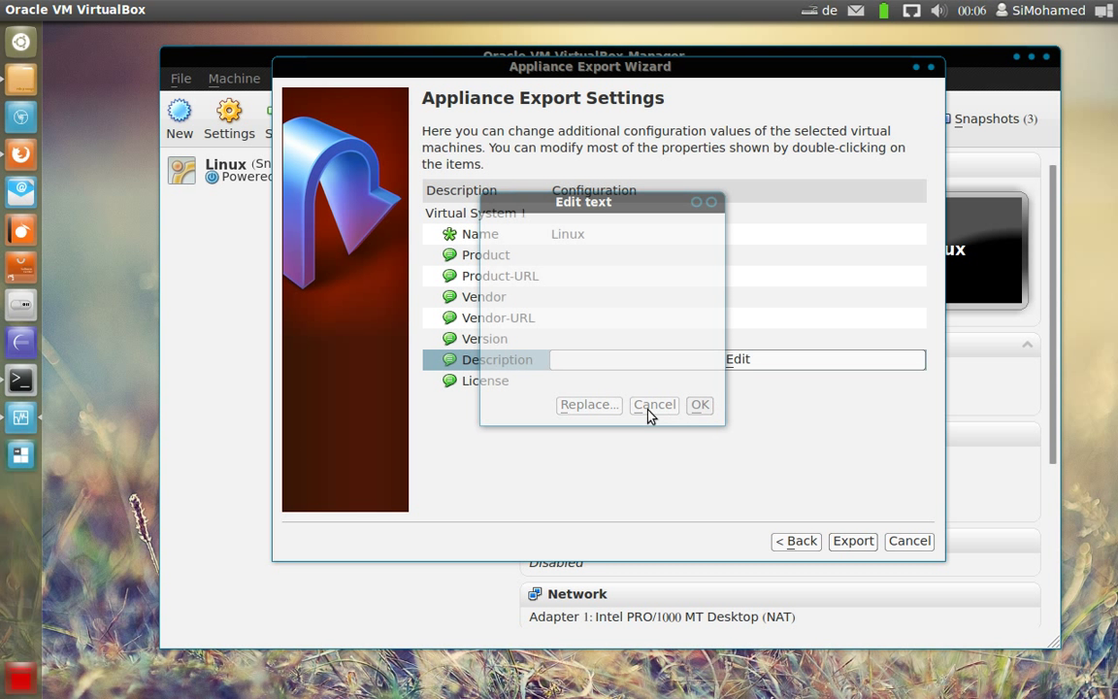
left_click(591, 386)
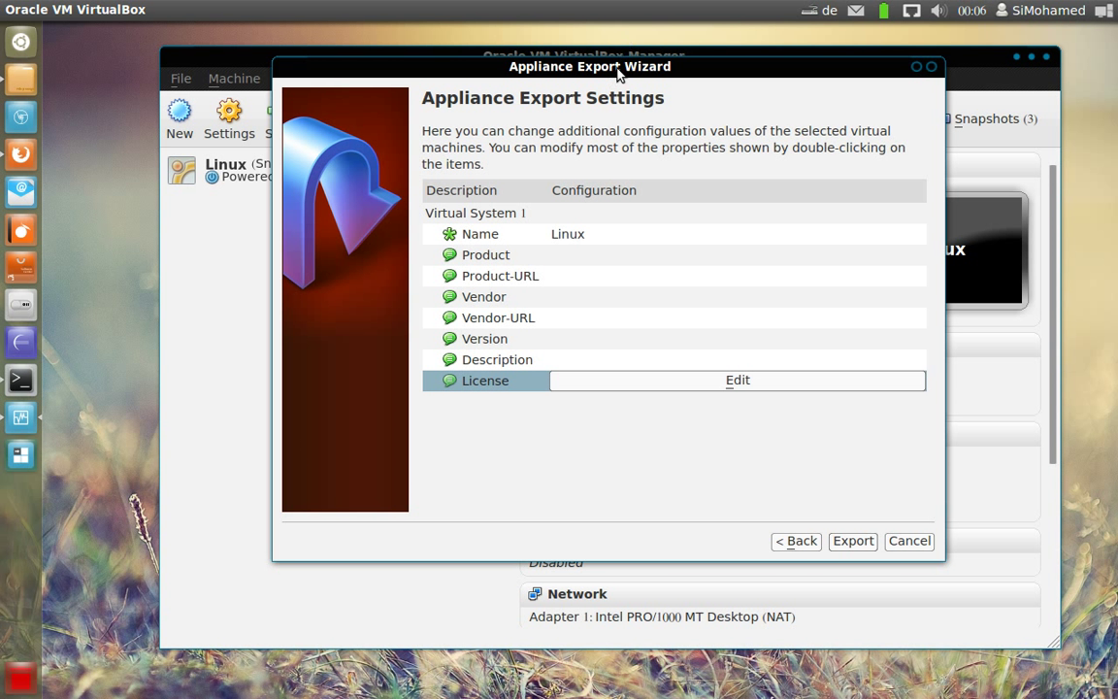
left_click_drag(618, 73, 615, 75)
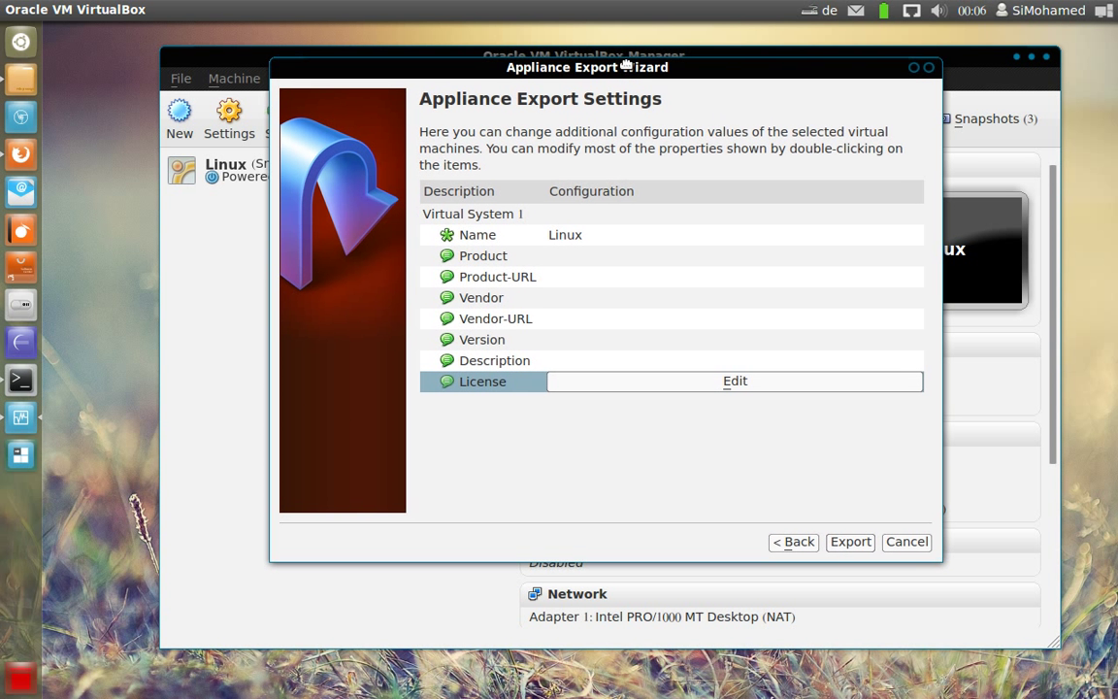
Start exporting the Linux appliance, abort the export and close the export wizard.
left_click(855, 543)
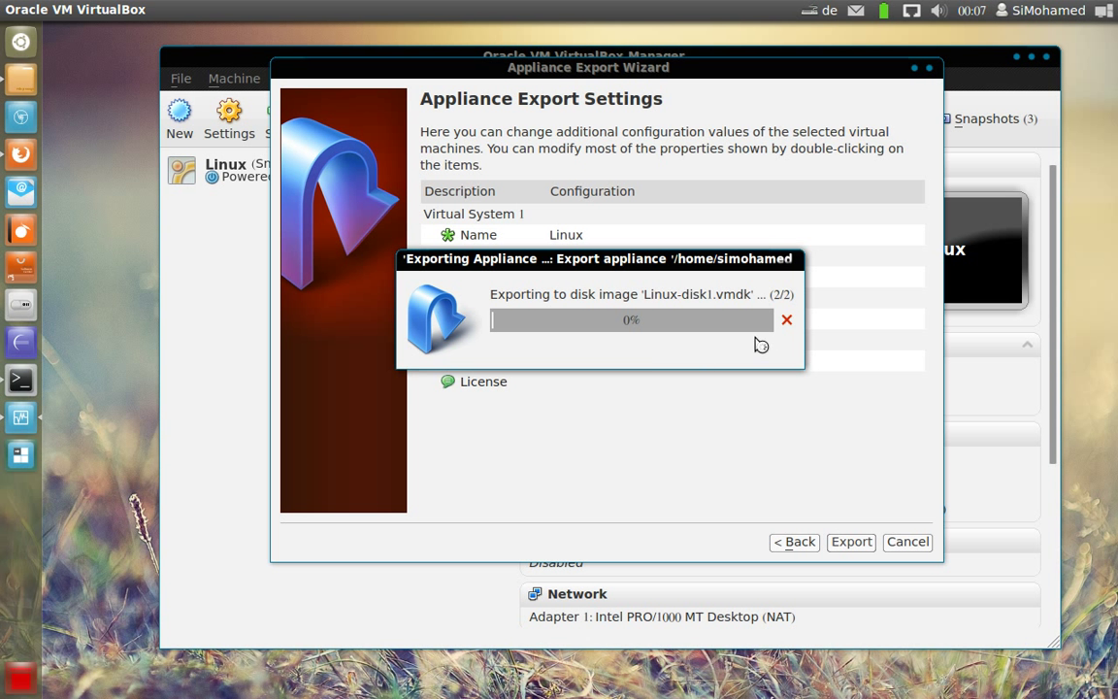
left_click(786, 319)
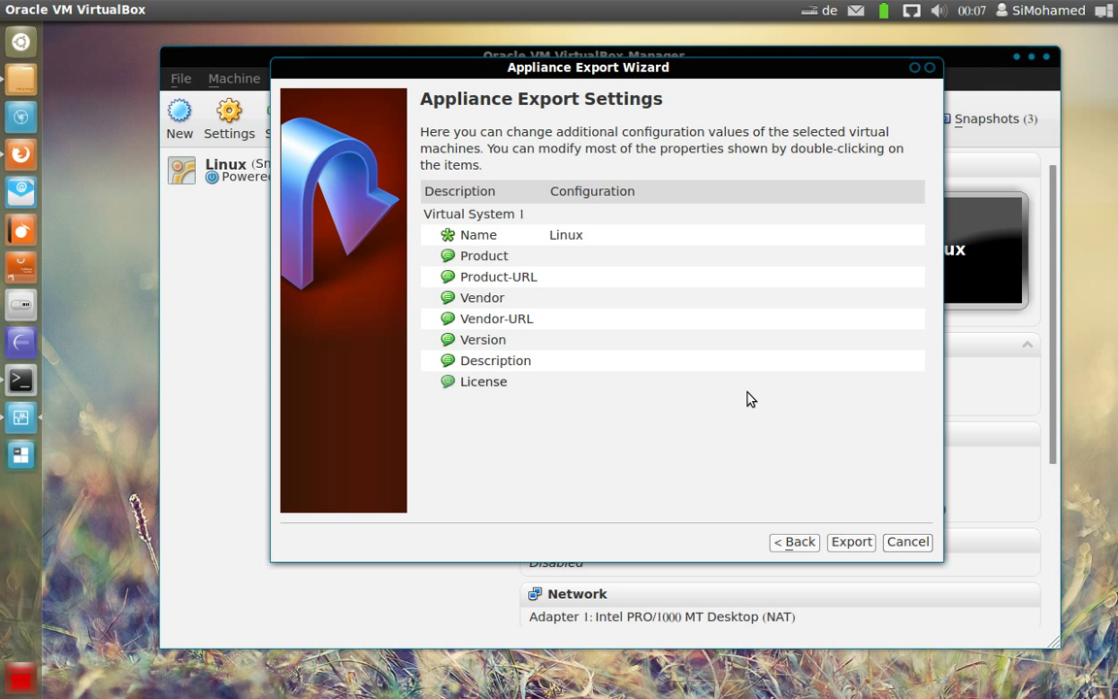
left_click(916, 546)
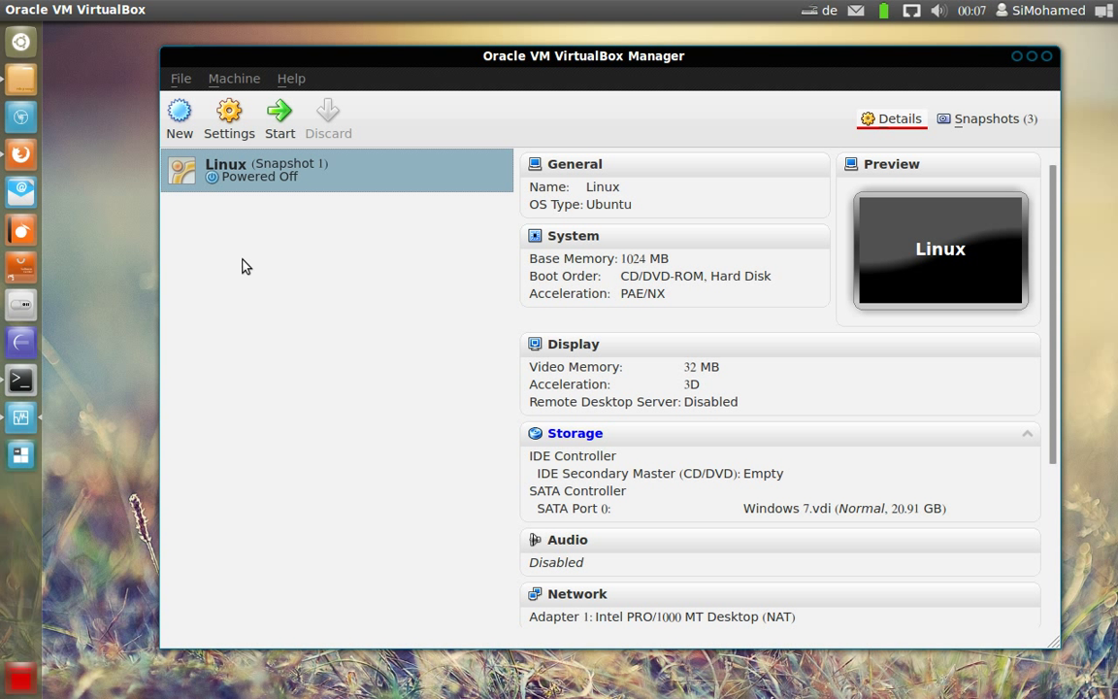
Switch to the file manager and check the Windows.ova appliance file in the Documents folder.
left_click(19, 83)
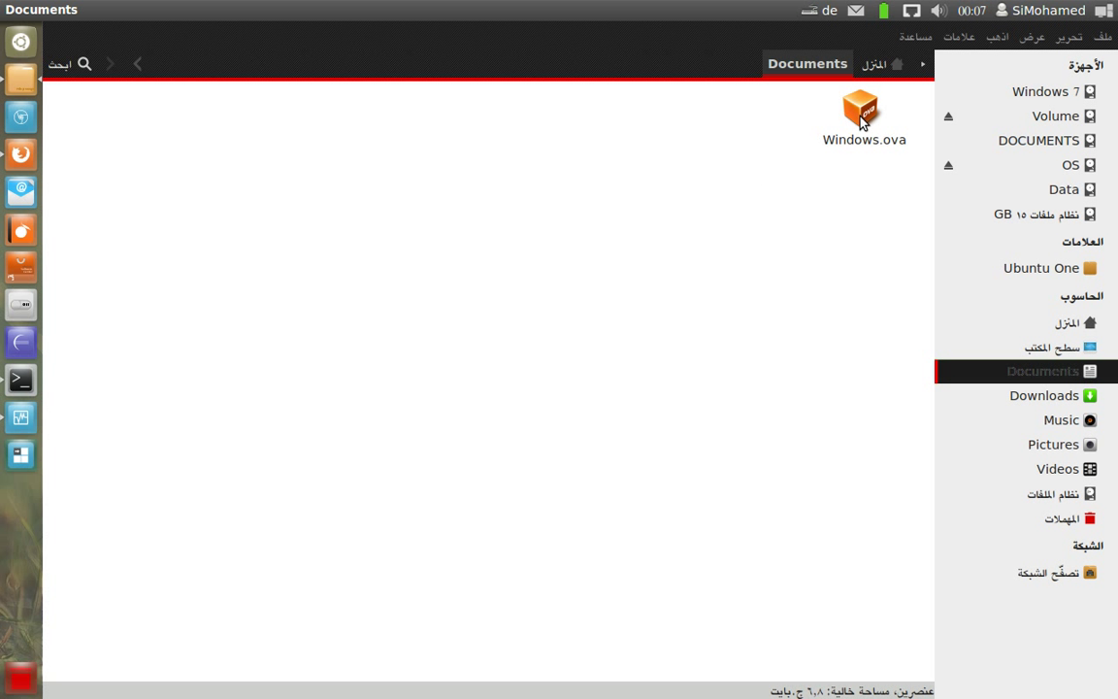
left_click(876, 167)
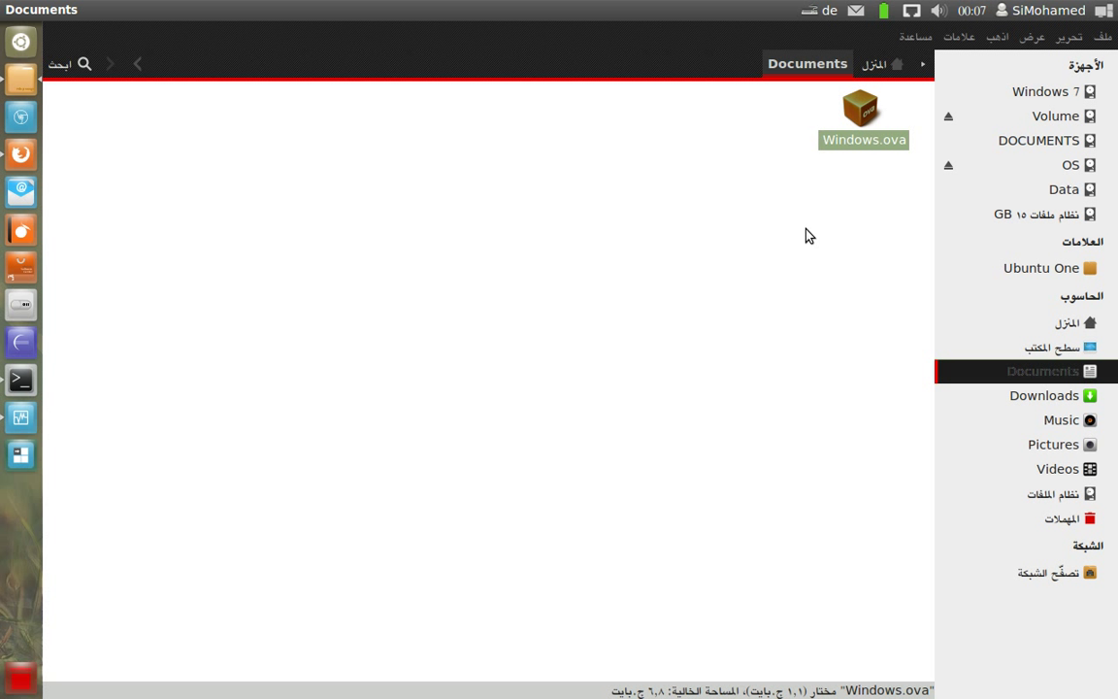
left_click_drag(781, 141, 888, 233)
left_click(735, 208)
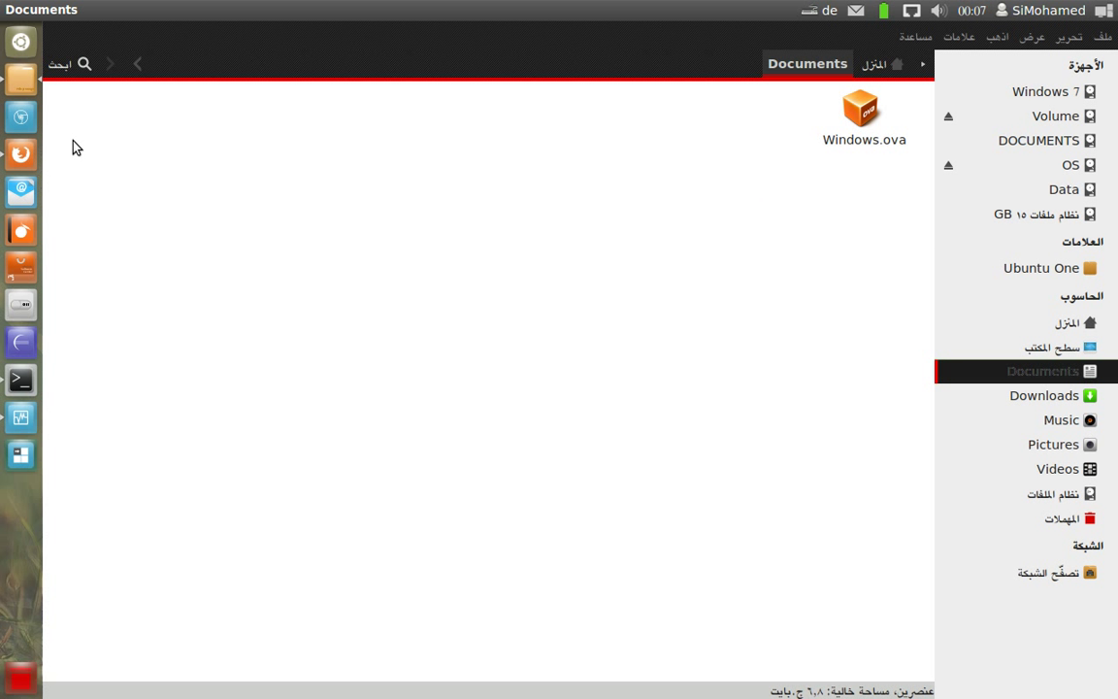
Switch back to VirtualBox and load Windows.ova from Documents into the Appliance Import Wizard, continuing to its import settings.
left_click(21, 415)
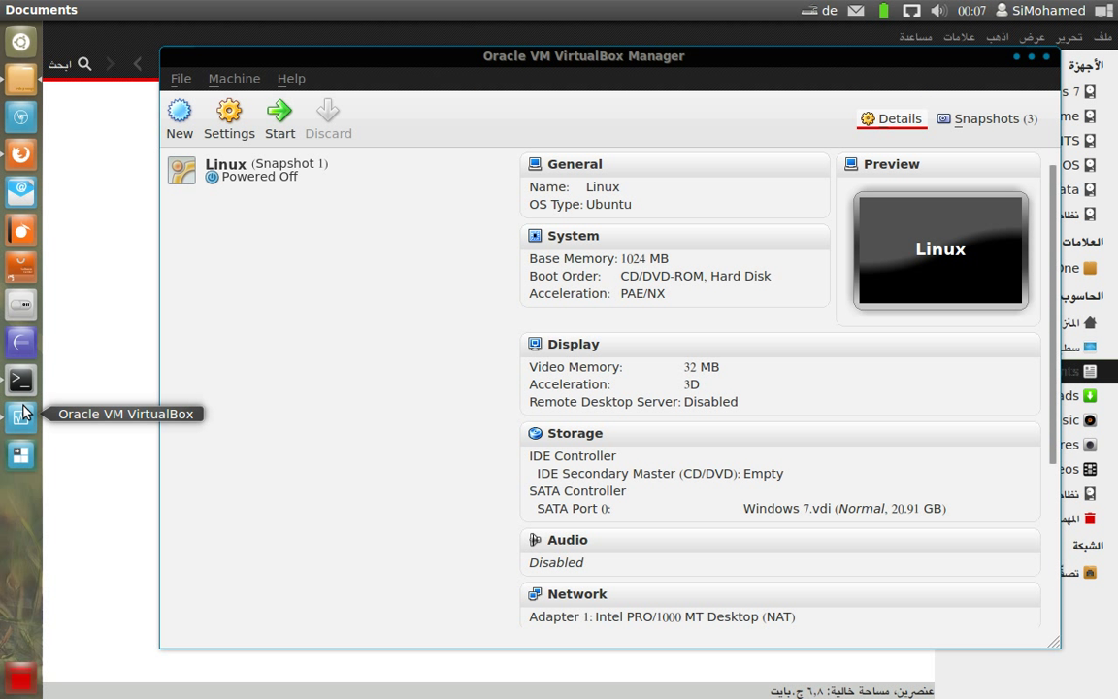
left_click(178, 79)
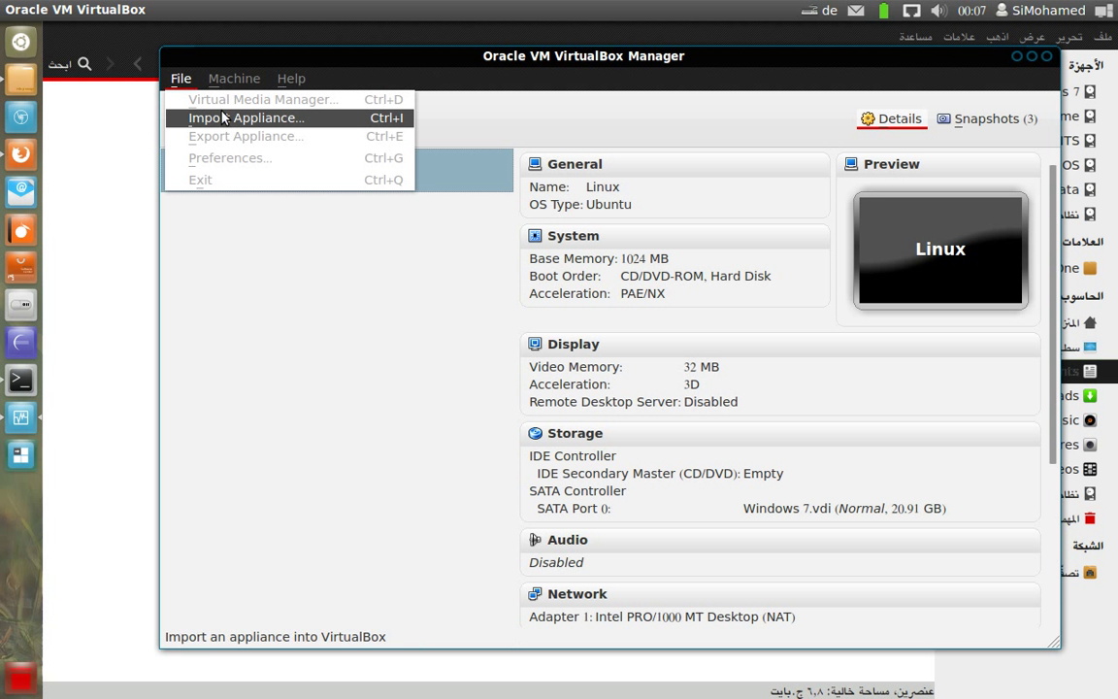
left_click(212, 118)
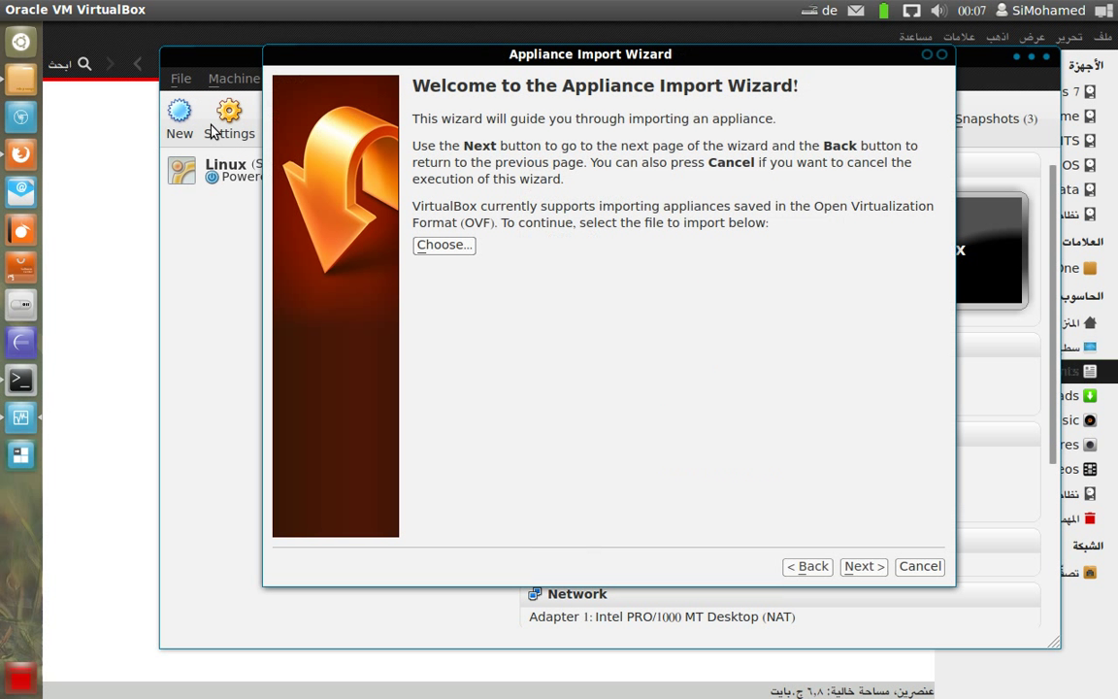
left_click(452, 251)
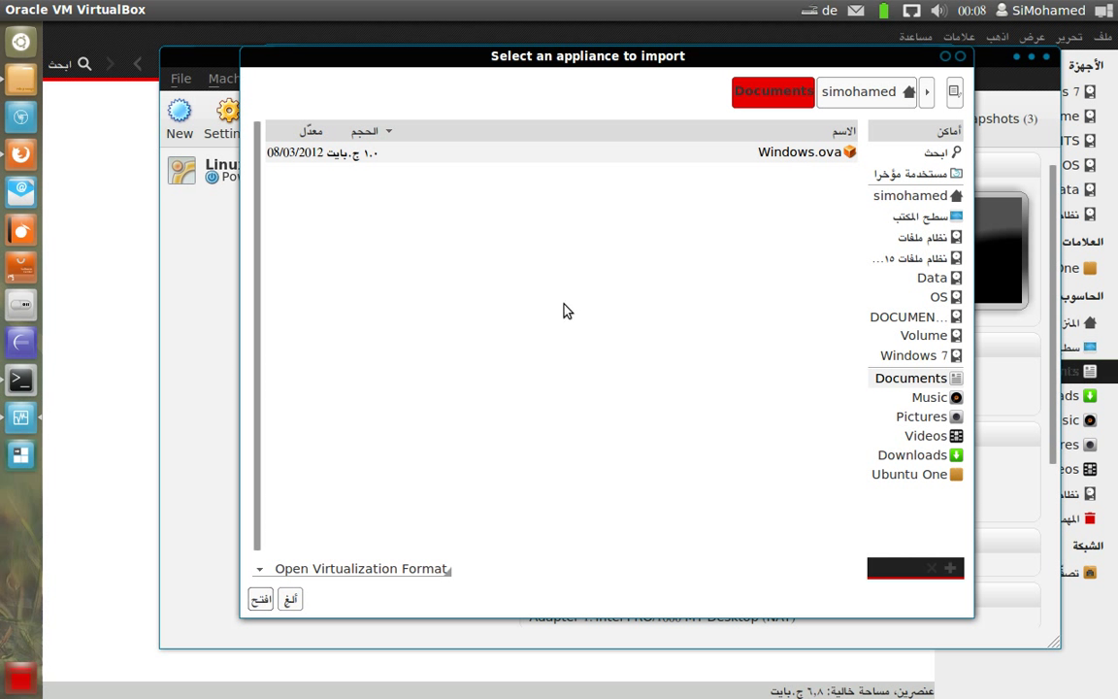
left_click(262, 668)
left_click(862, 570)
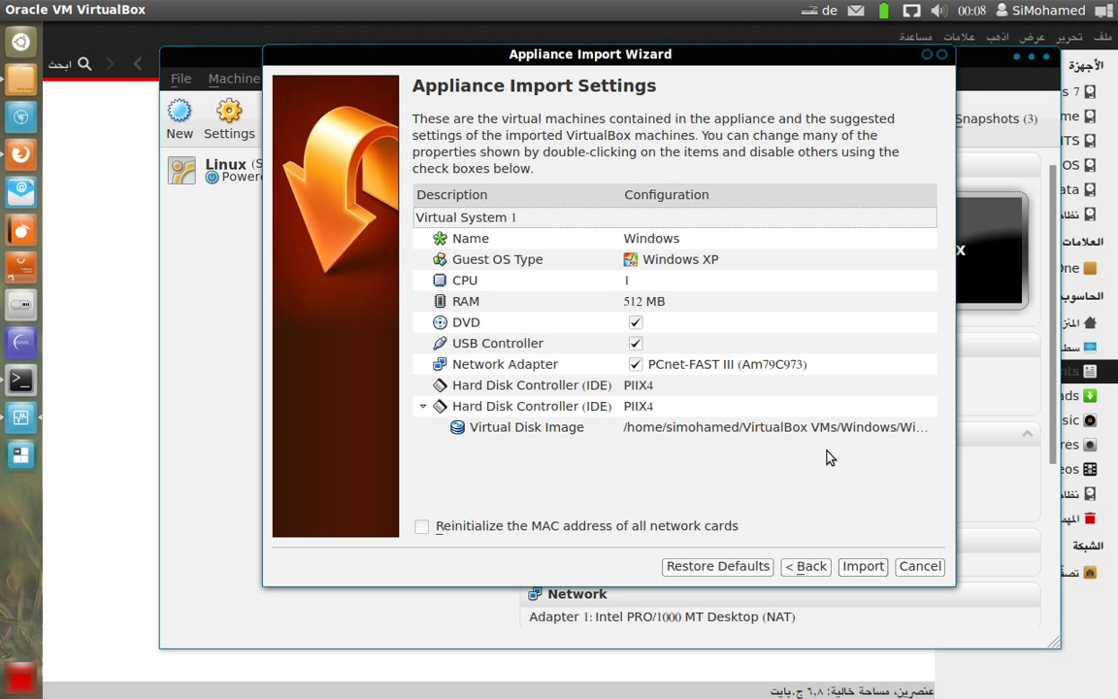
Review the available guest OS types for the Windows appliance and keep Windows XP.
left_click(685, 264)
double_click(680, 262)
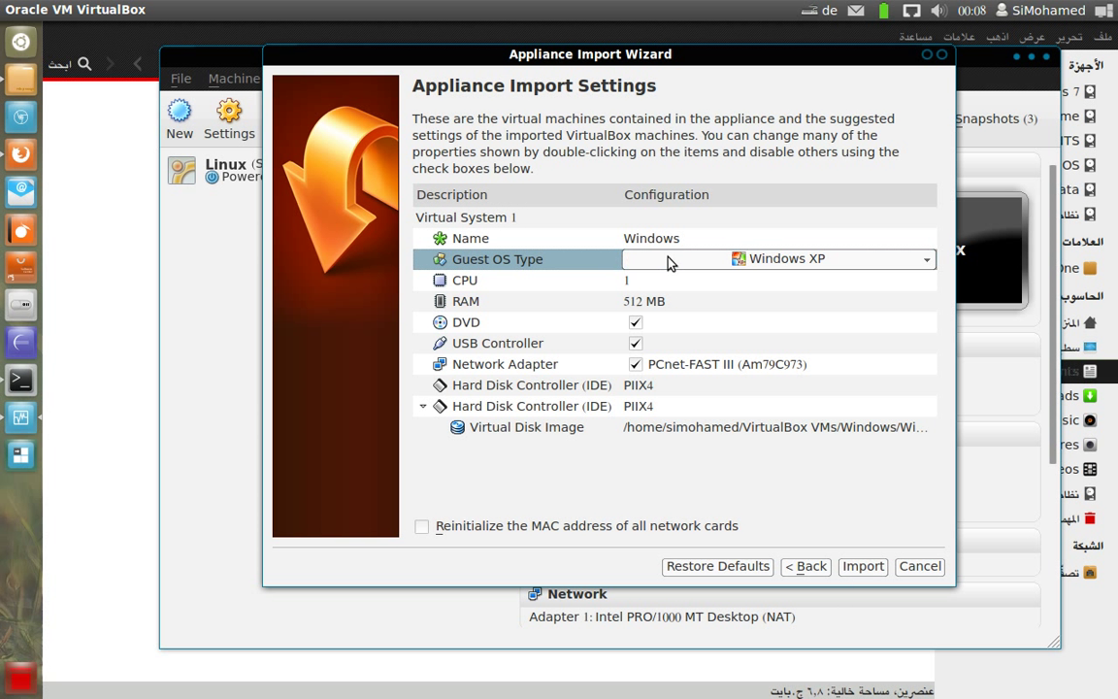
double_click(683, 259)
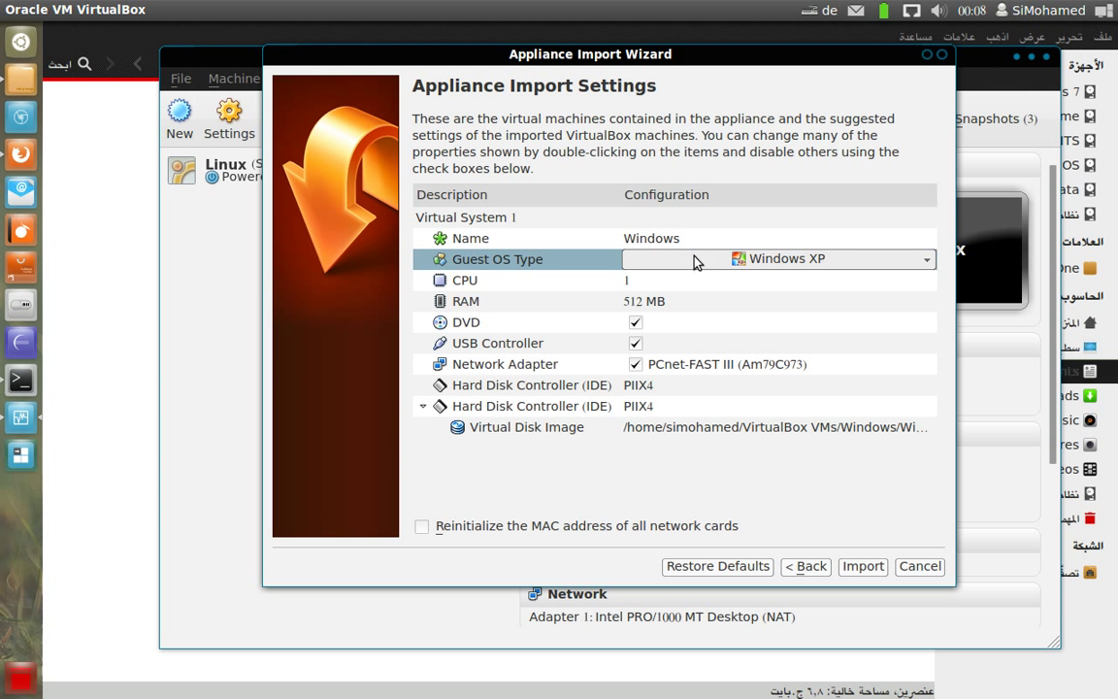
left_click(928, 260)
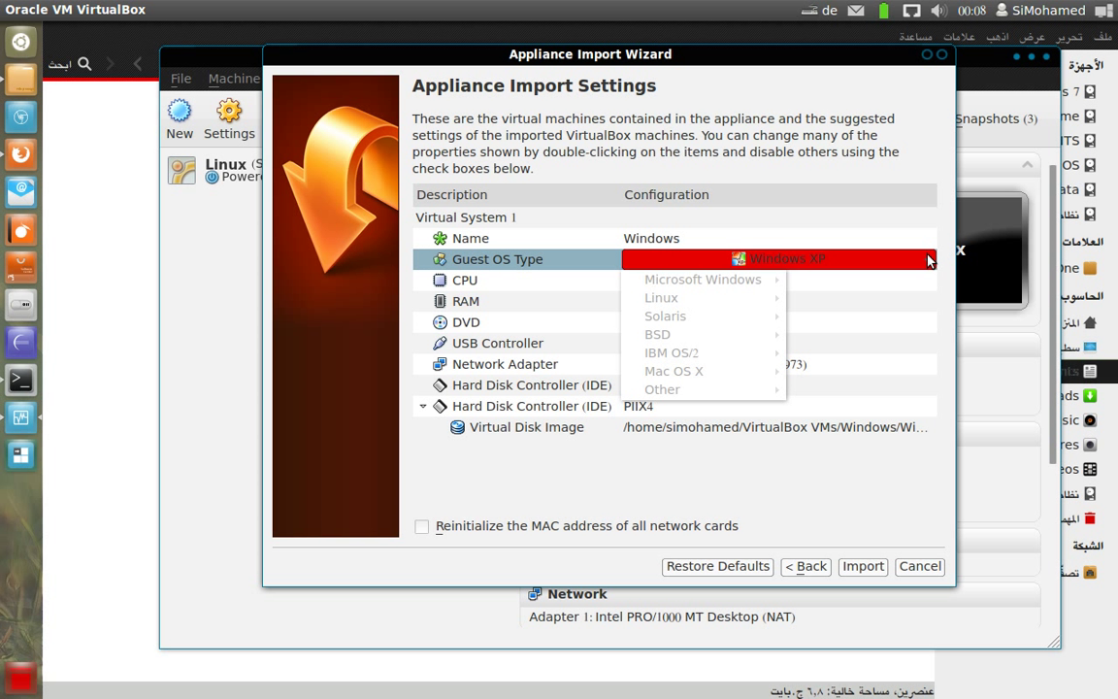
left_click(928, 260)
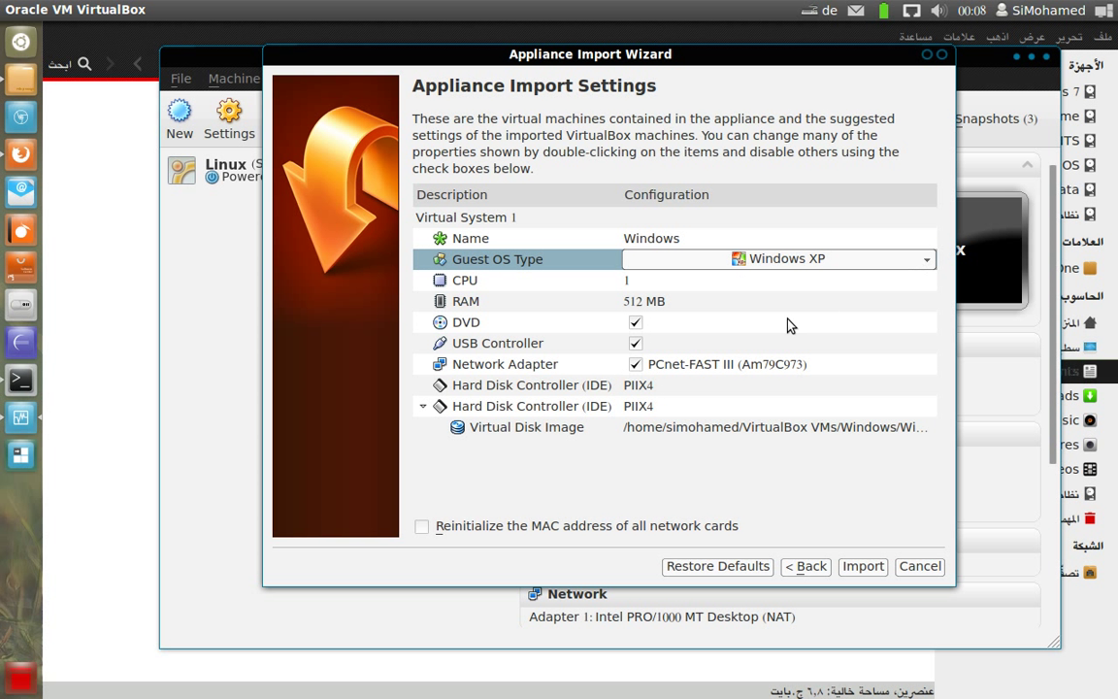
Import the Windows appliance with the suggested settings and move the import progress window higher over the wizard.
left_click(862, 570)
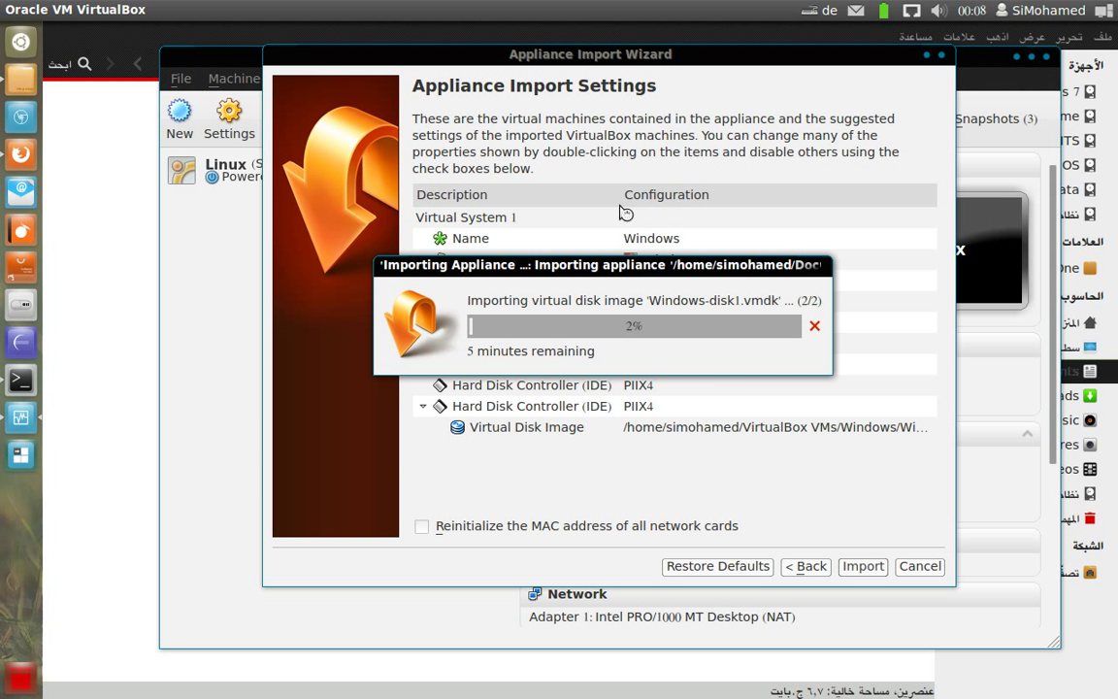
left_click_drag(615, 266, 668, 166)
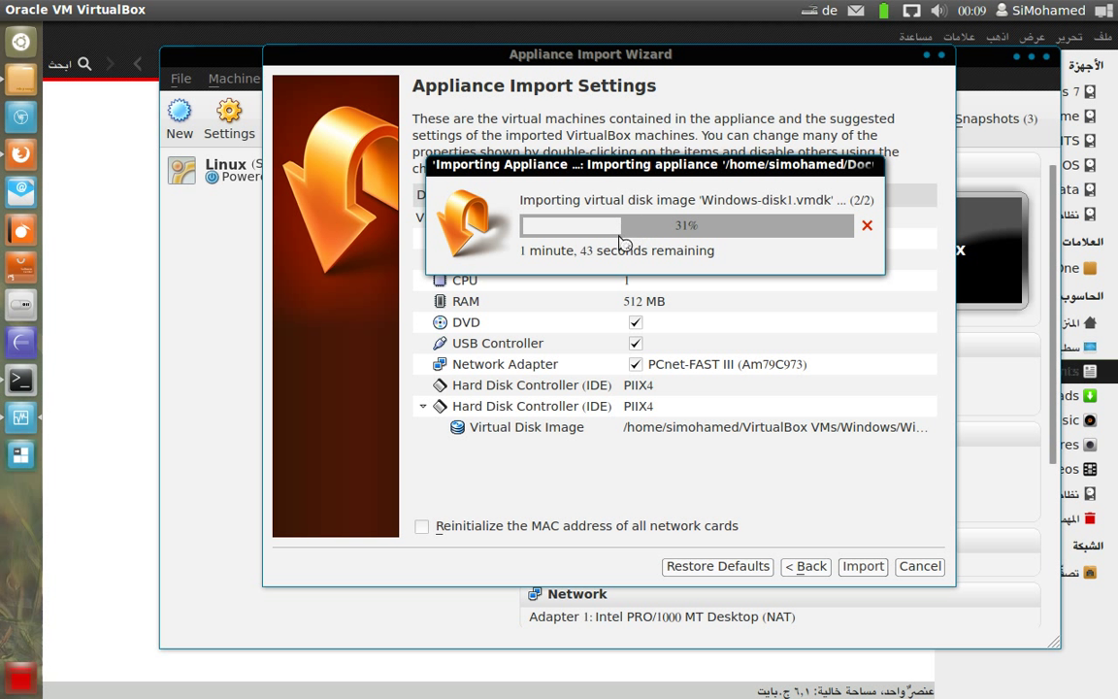
left_click_drag(714, 172, 710, 173)
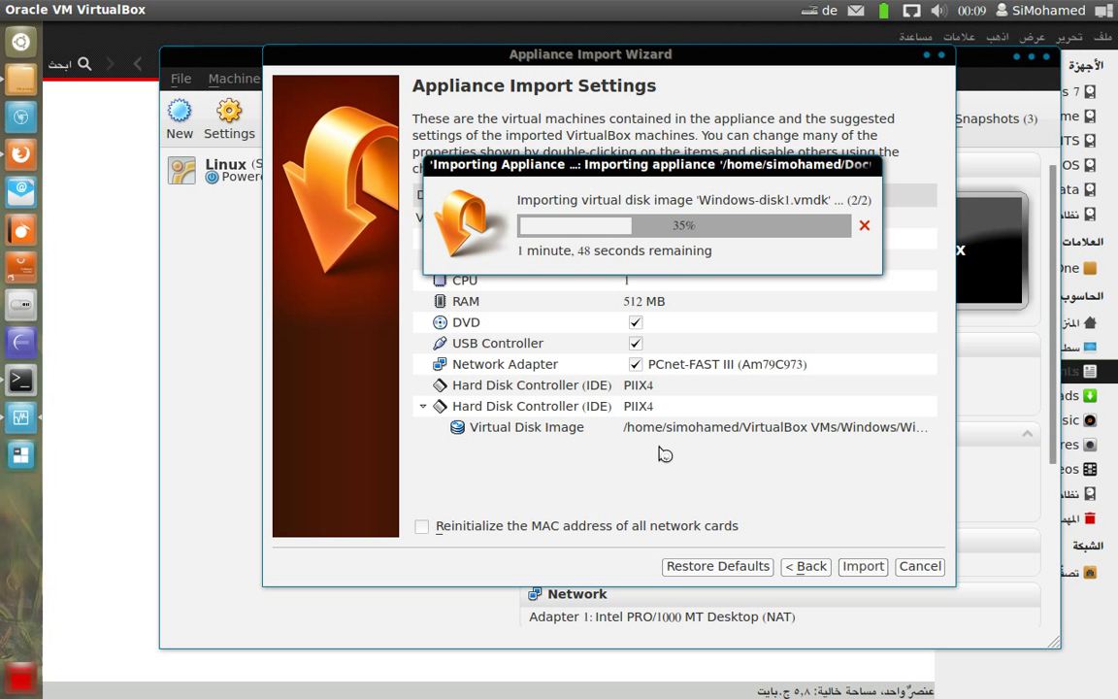
left_click_drag(729, 165, 733, 165)
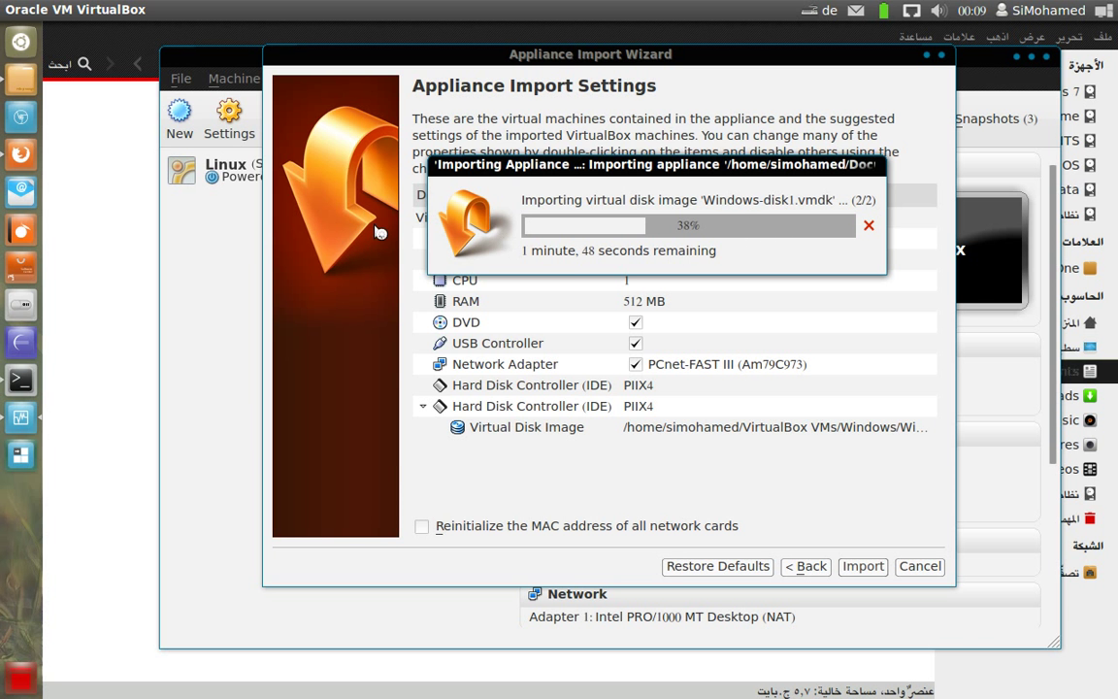
Switch to Firefox and review the pre-built developer VMs offered on Oracle's VirtualBox VMs for Developers page.
left_click(19, 152)
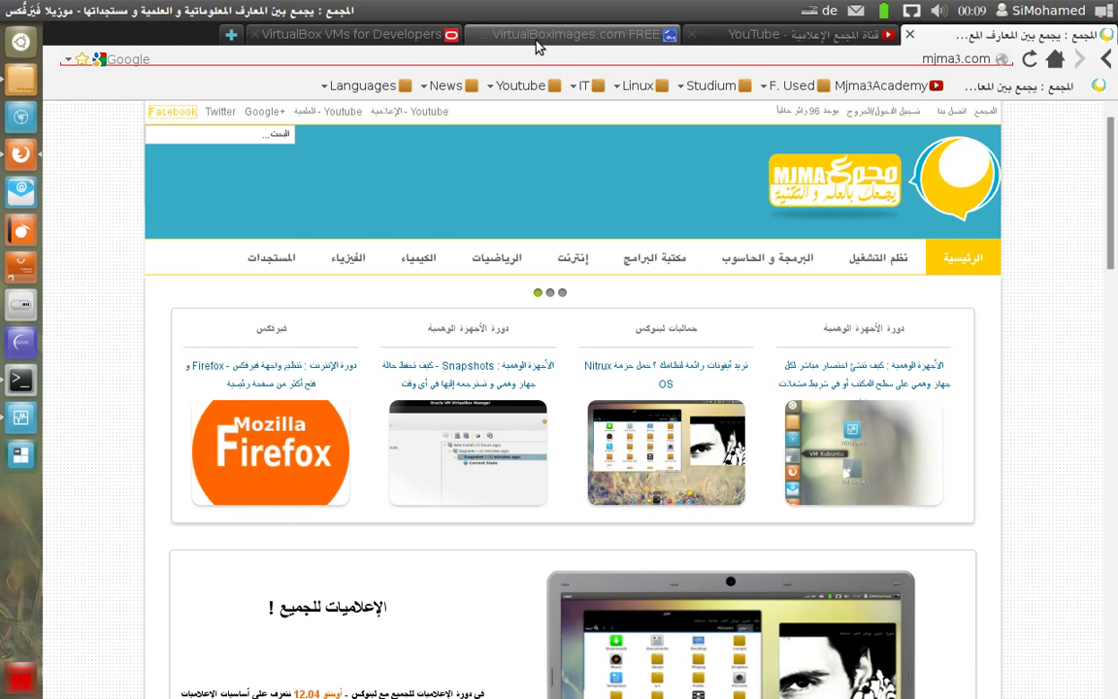
left_click(354, 39)
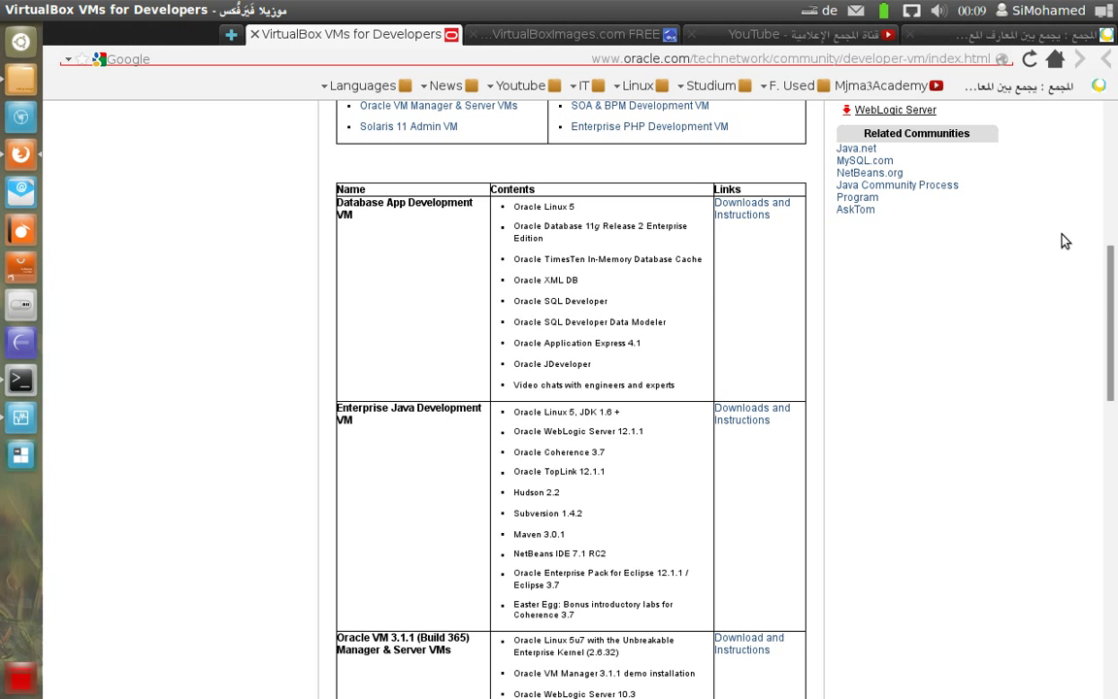
left_click_drag(1114, 269, 1114, 107)
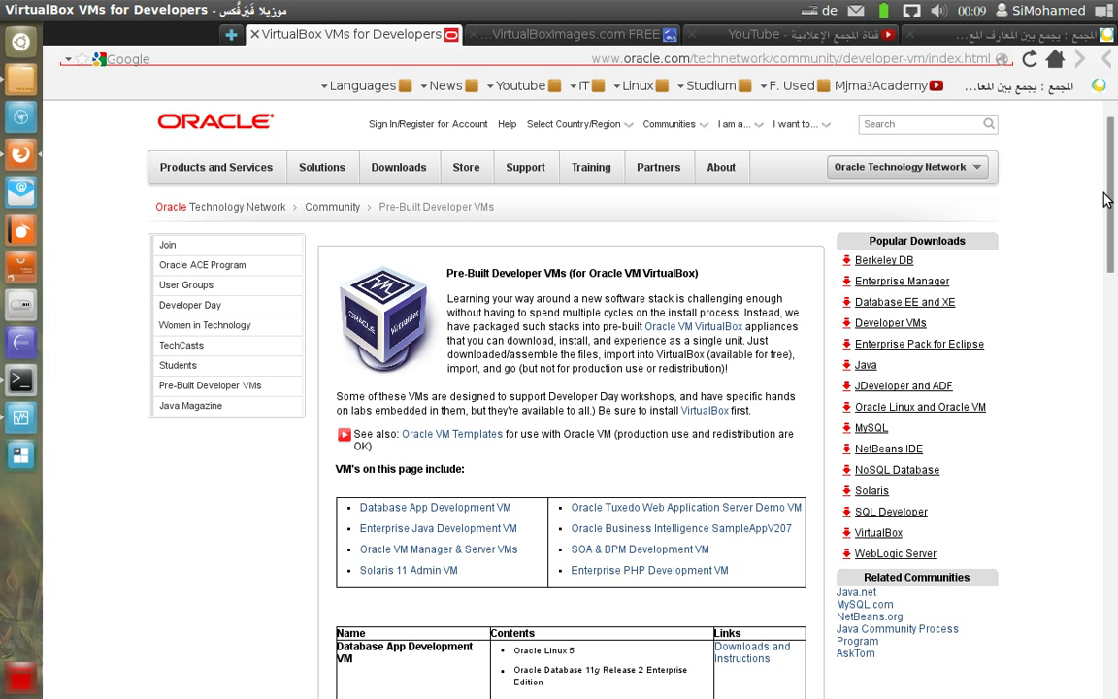
scroll(1114, 257, "down", 3)
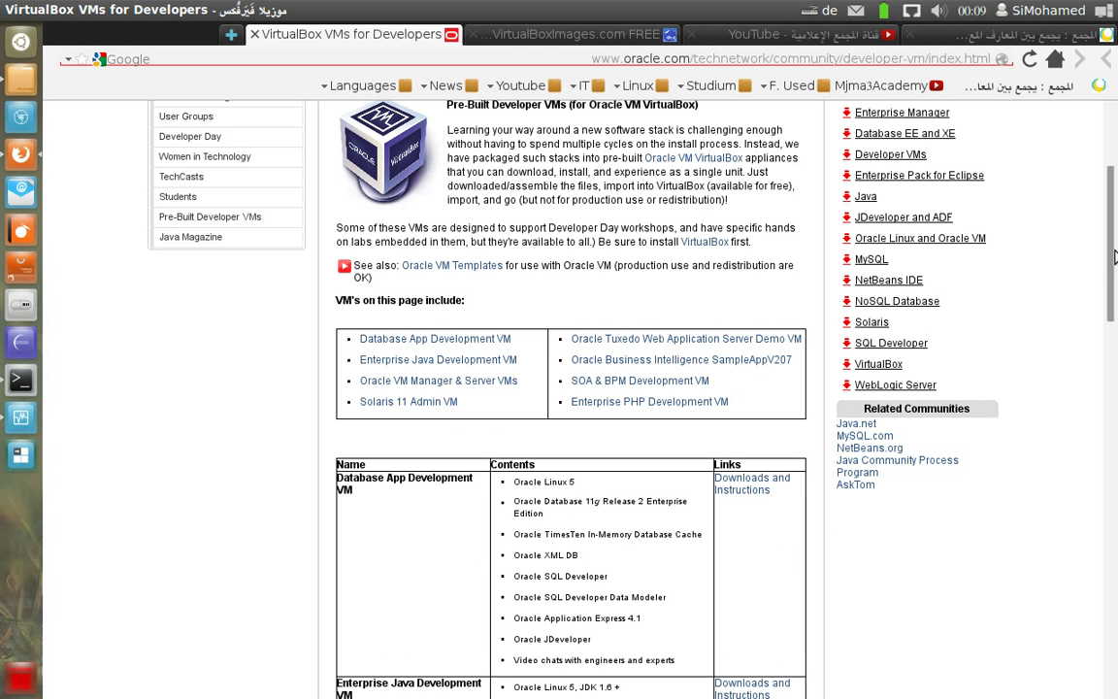
scroll(414, 306, "down", 3)
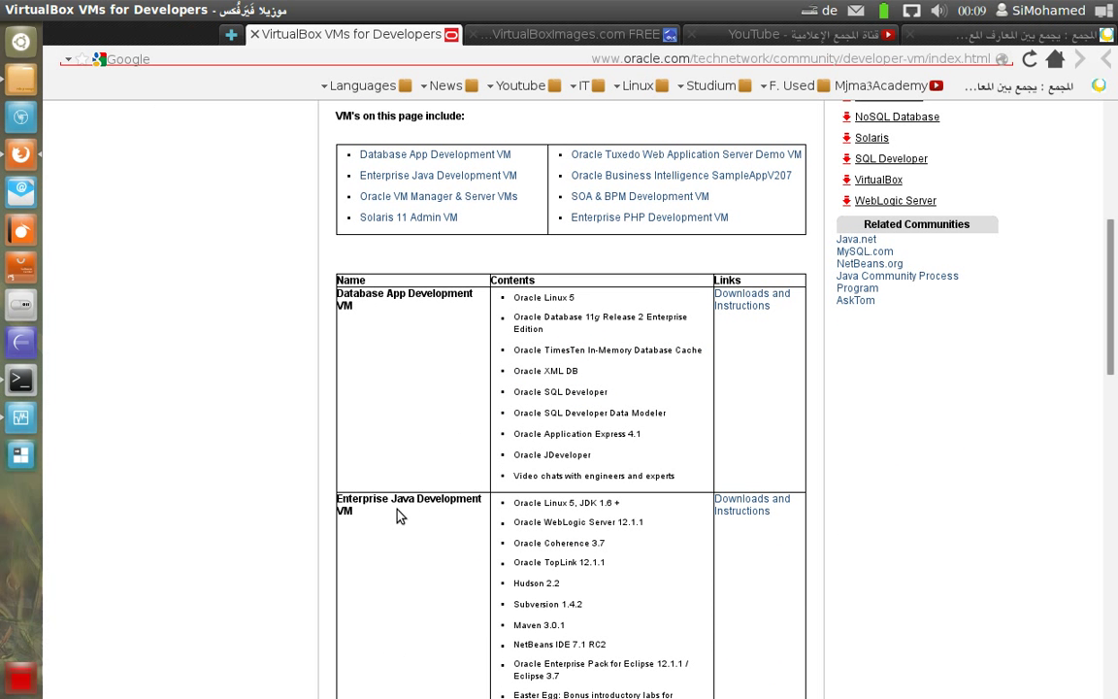
Examine the contents of the individual developer VMs in Oracle's table and return to the page's introduction.
left_click_drag(1115, 320, 1116, 424)
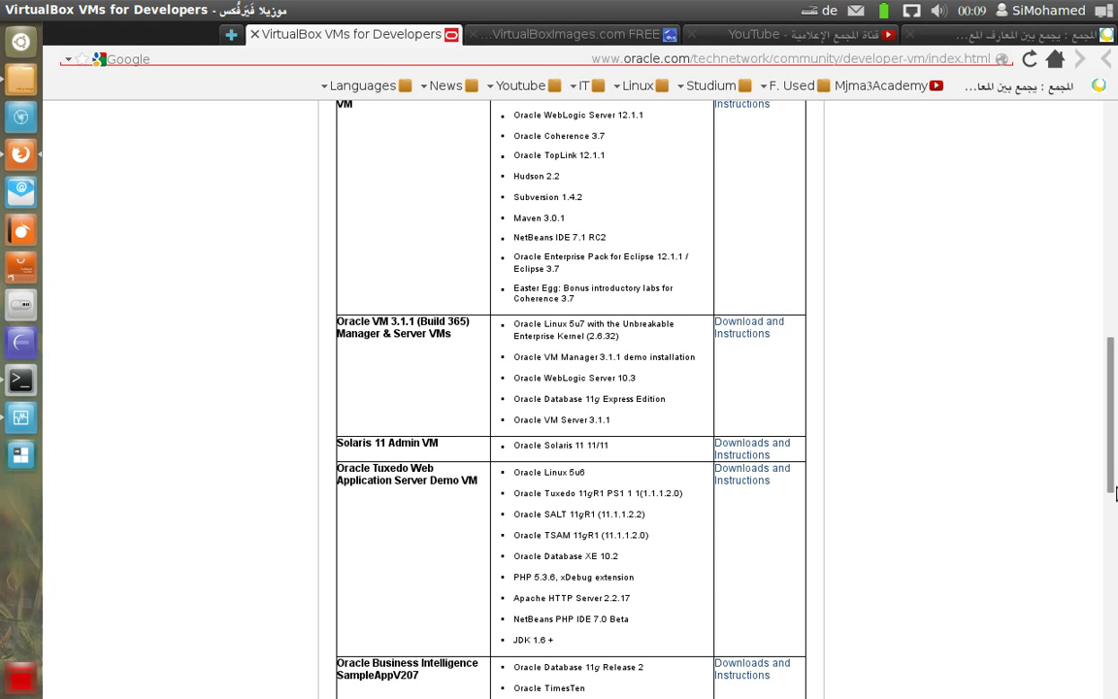
mouse_move(1115, 518)
left_mouse_down()
mouse_move(1115, 650)
mouse_move(1115, 524)
left_mouse_up()
scroll(1115, 362, "up", 1)
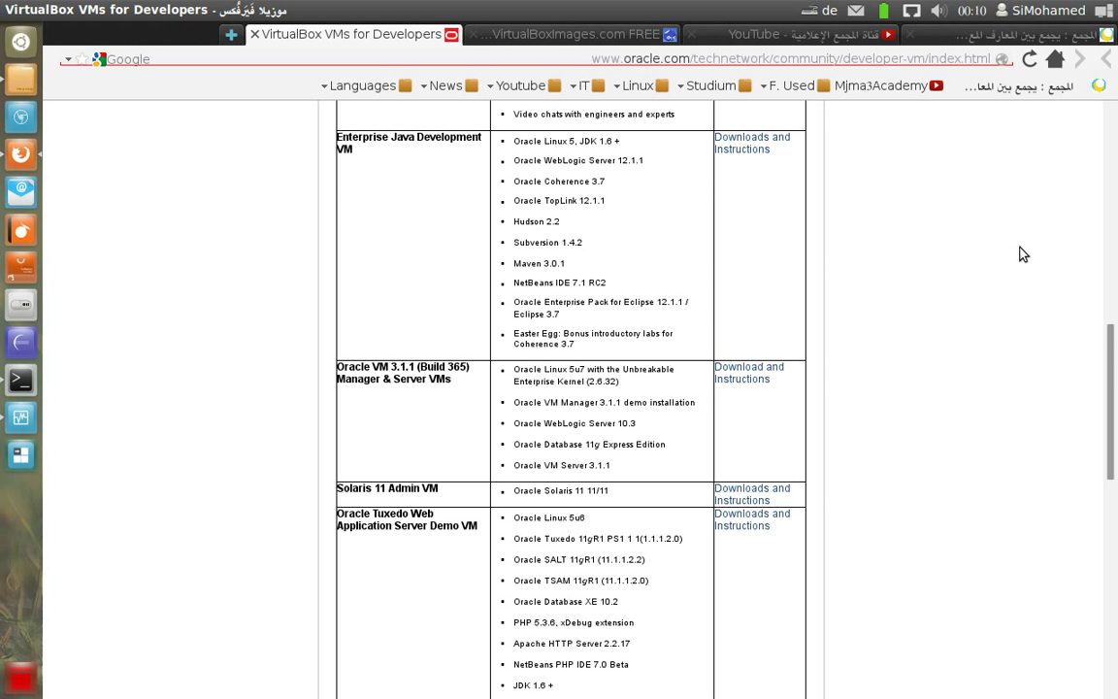
scroll(1112, 357, "up", 10)
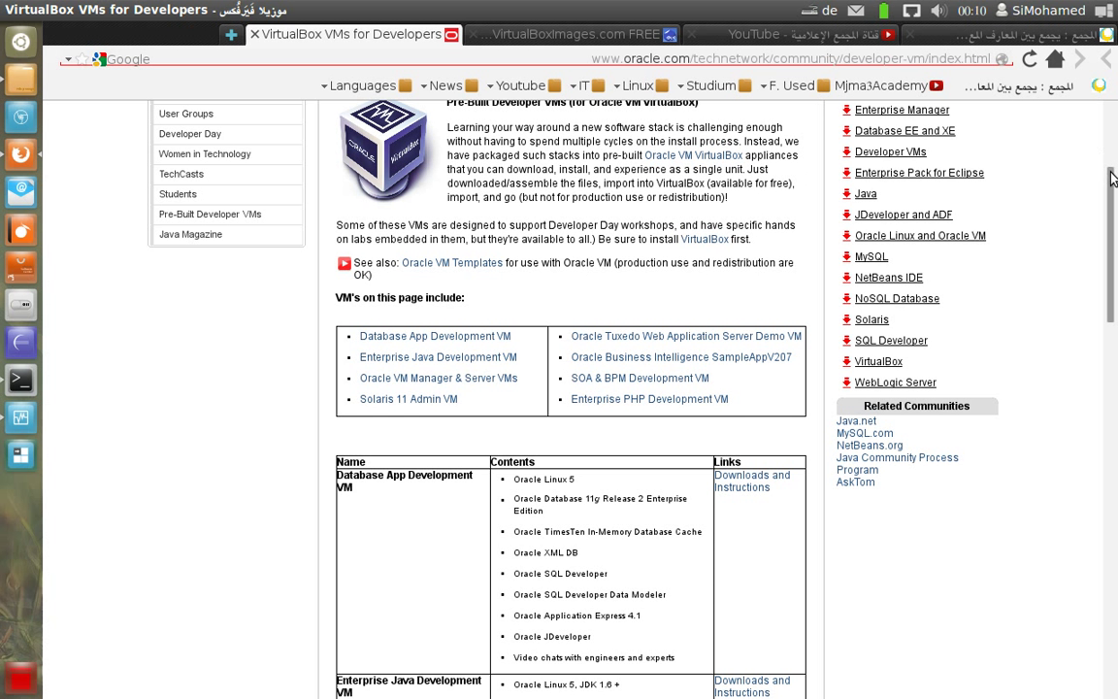
left_click_drag(1112, 185, 1115, 144)
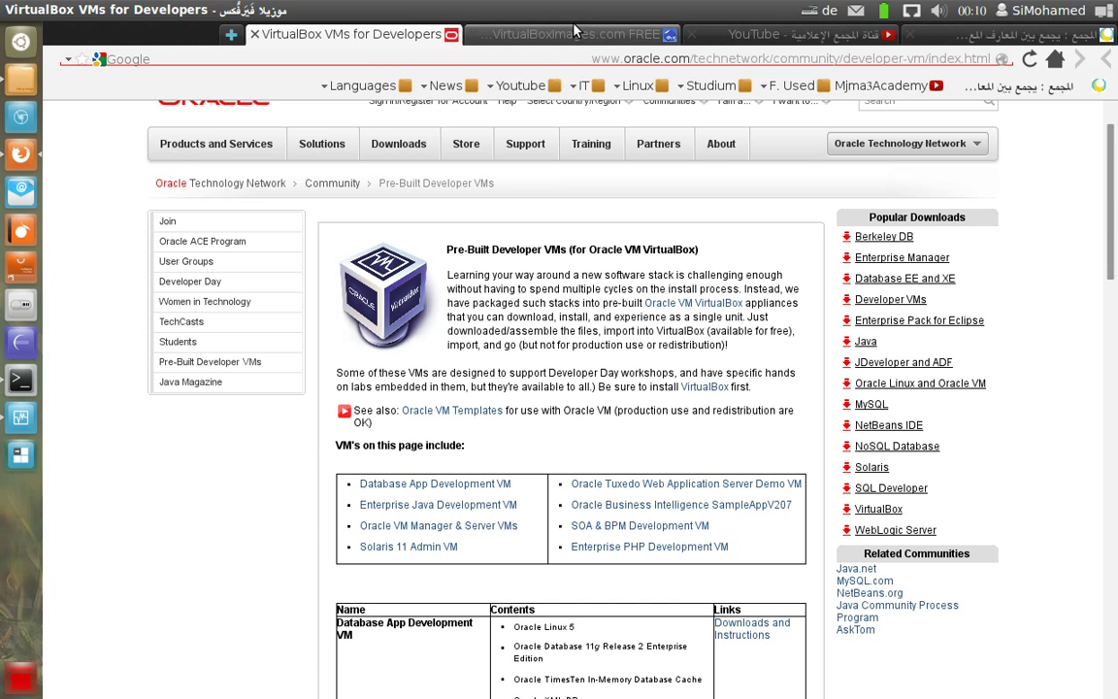
Switch to the VirtualBoxImages.com FREE Downloads page and review its list of virtual appliances down to the page links.
left_click(574, 33)
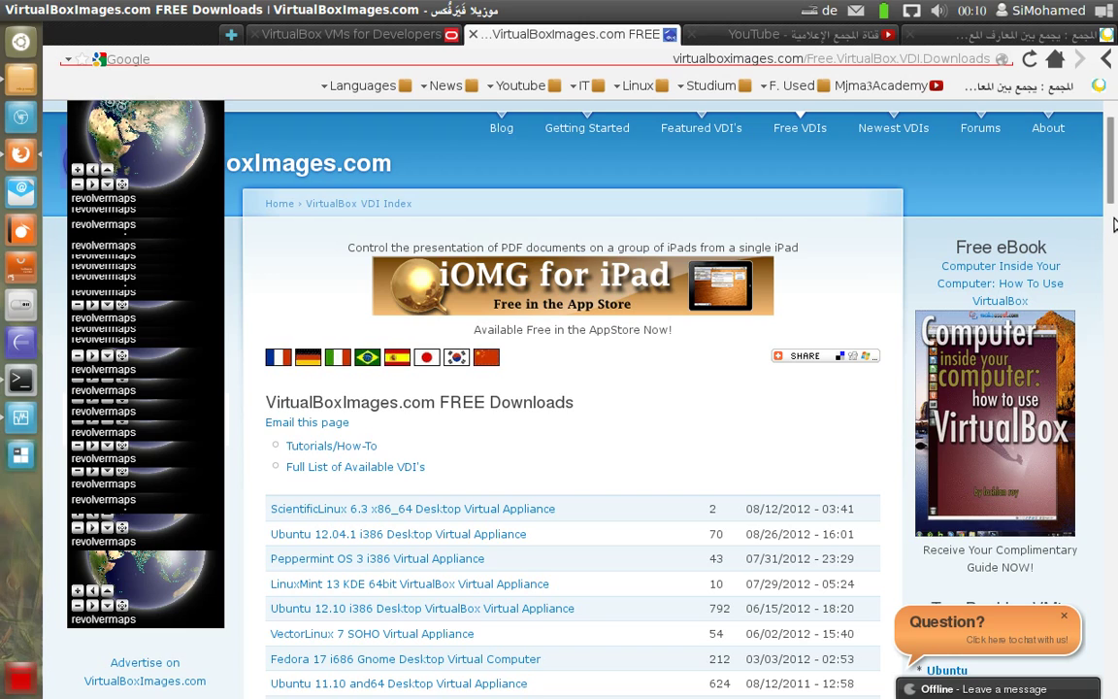
scroll(1114, 225, "down", 5)
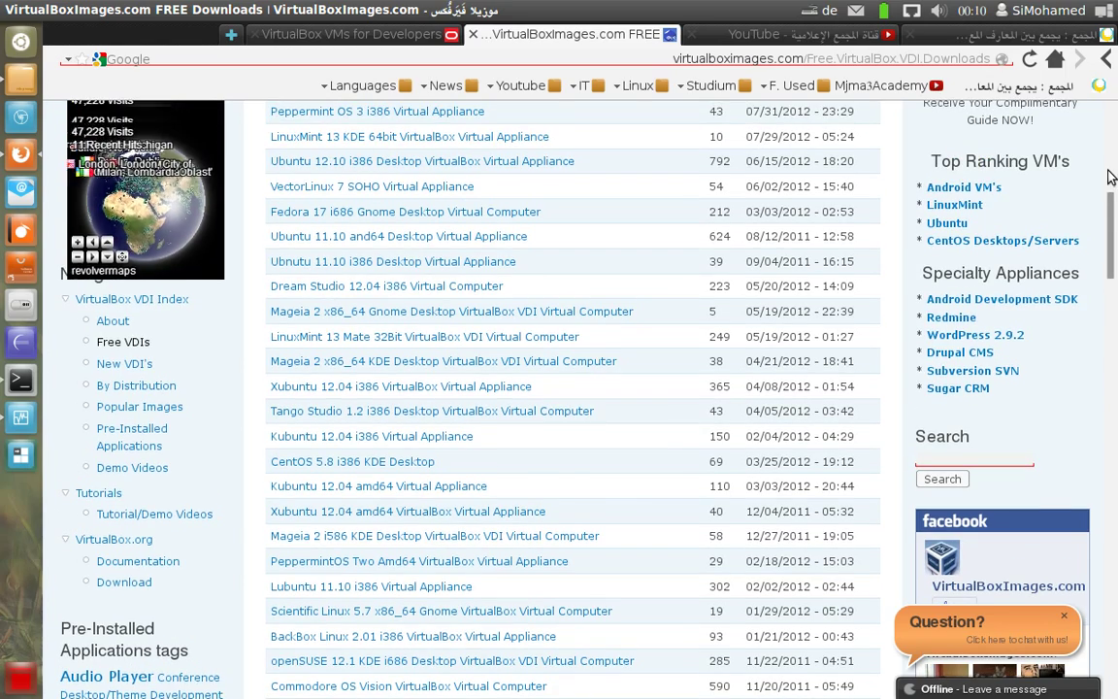
scroll(1111, 176, "up", 2)
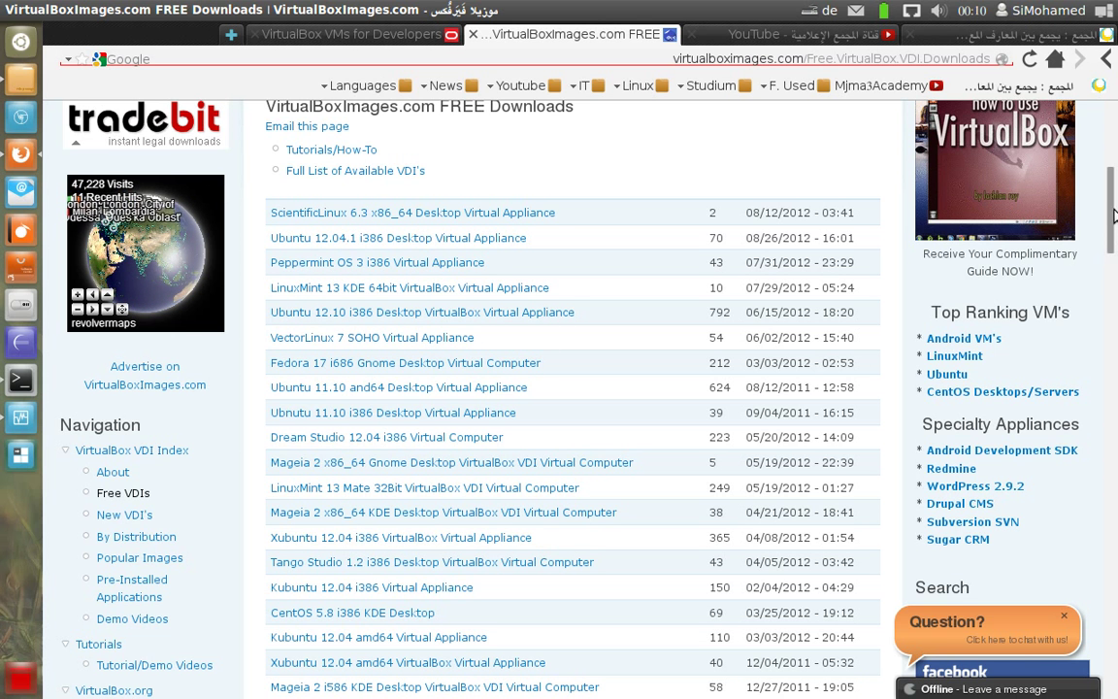
scroll(1115, 381, "down", 10)
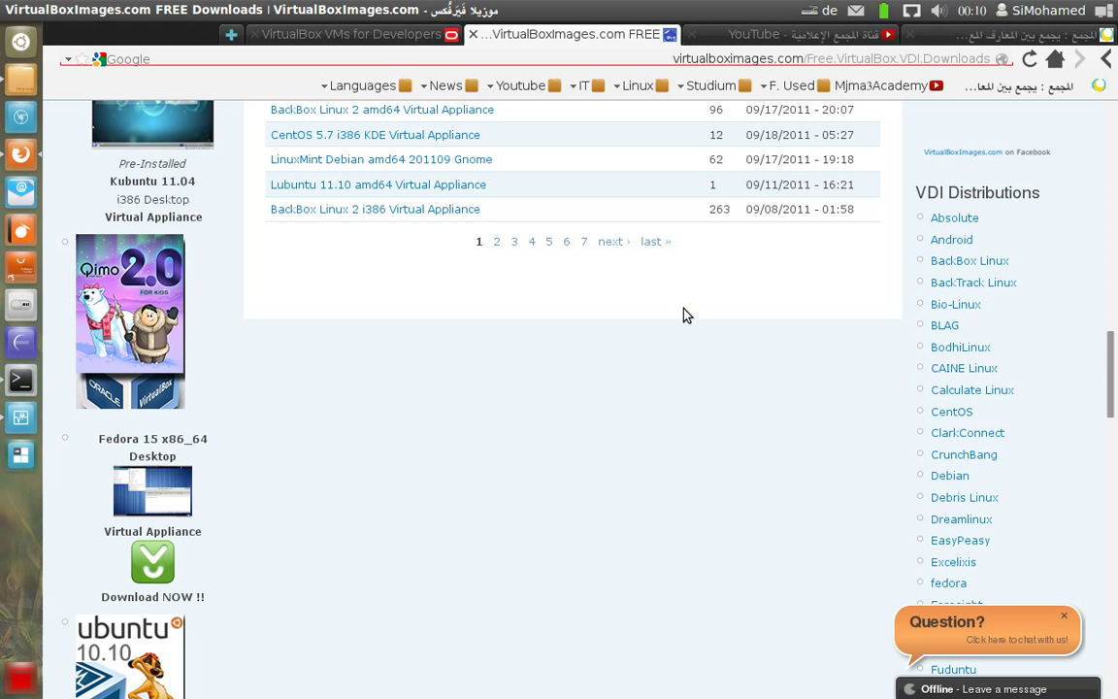
Switch back to VirtualBox and start the imported Windows virtual machine.
left_click(20, 378)
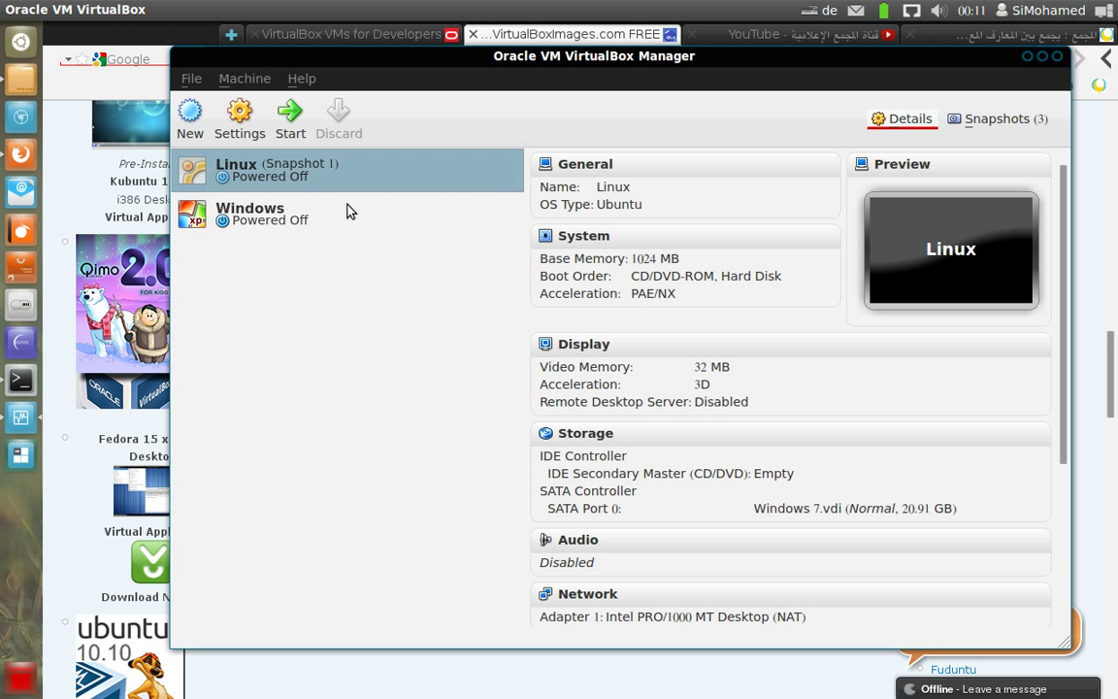
left_click(262, 214)
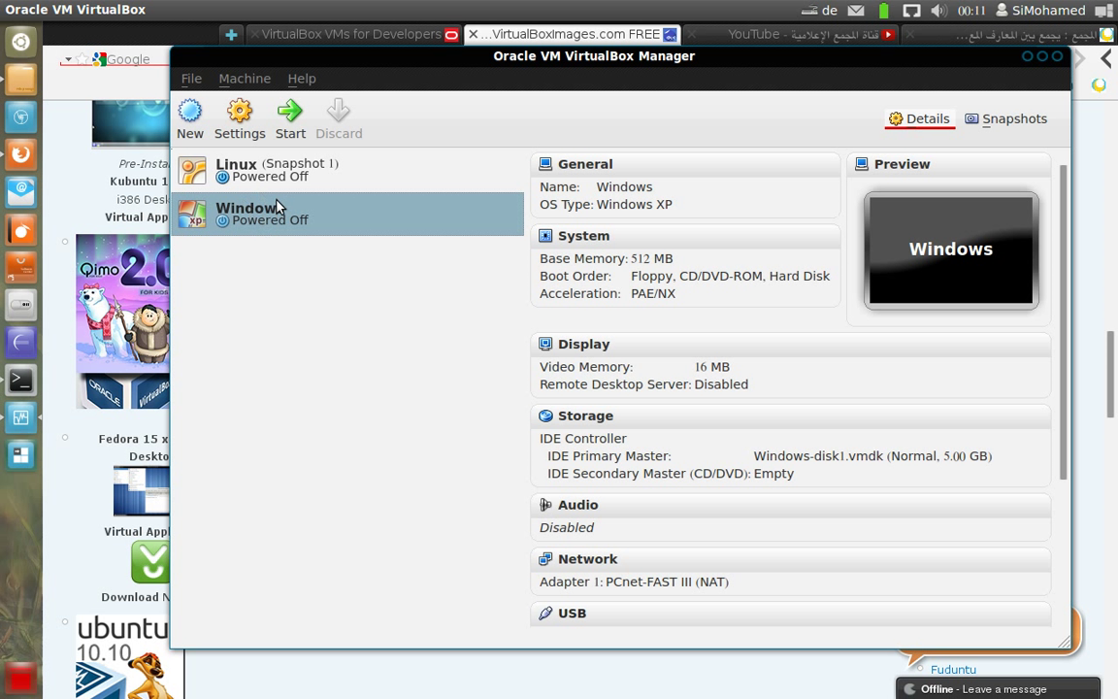
left_click(291, 122)
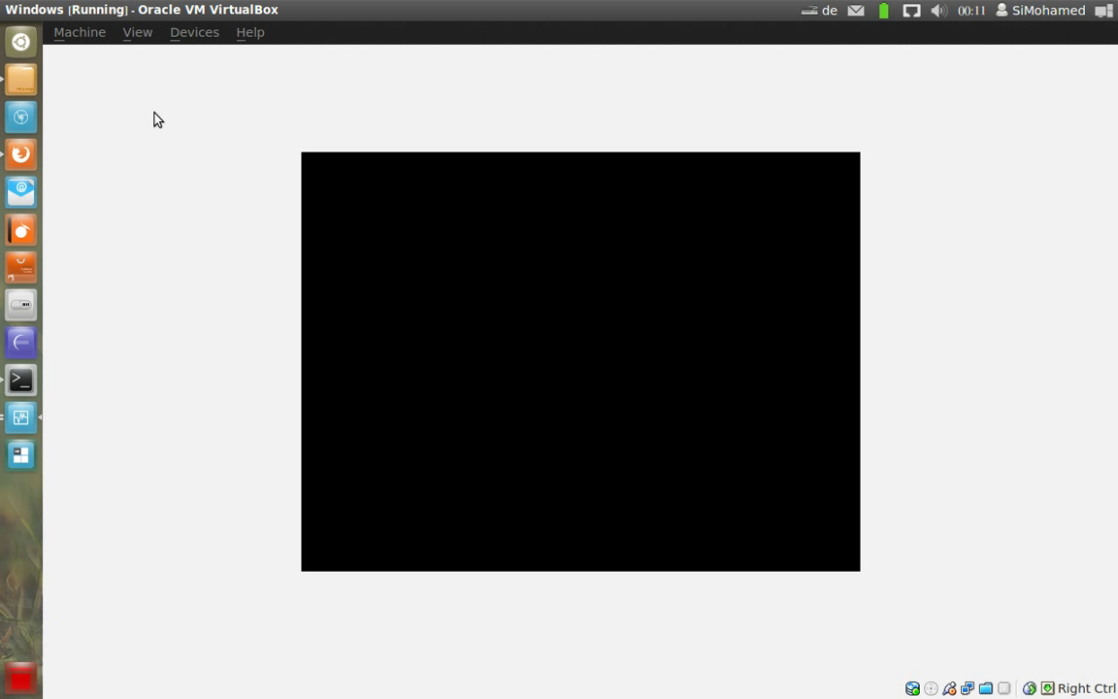
Close the running Windows virtual machine with the Power off the machine option.
left_click(93, 34)
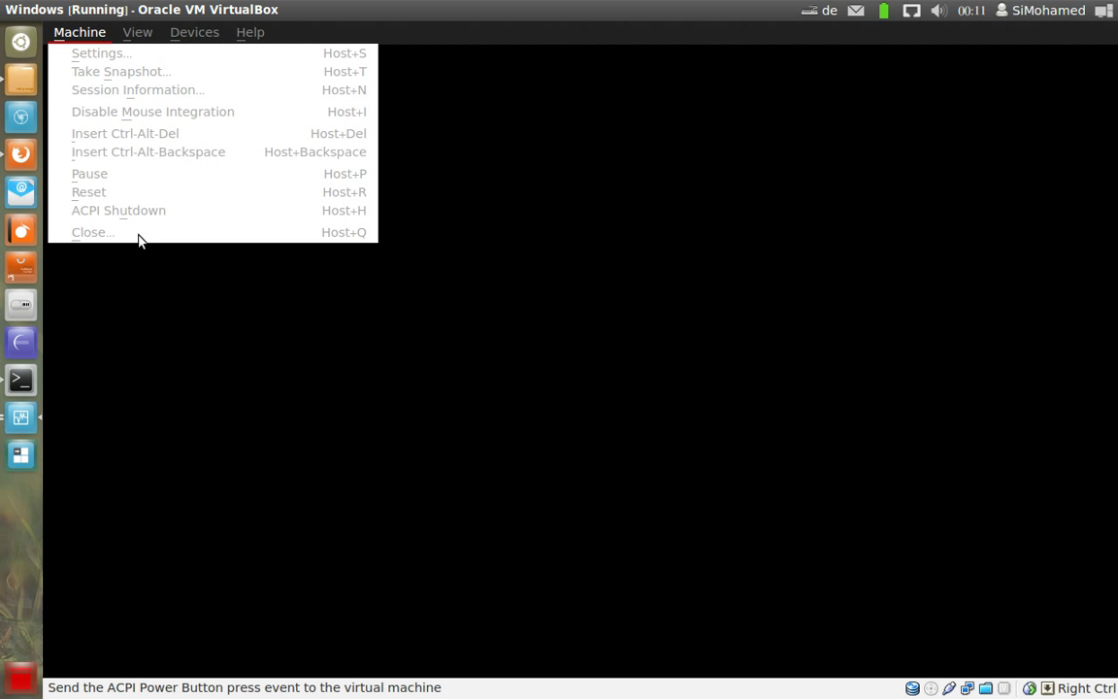
left_click(160, 233)
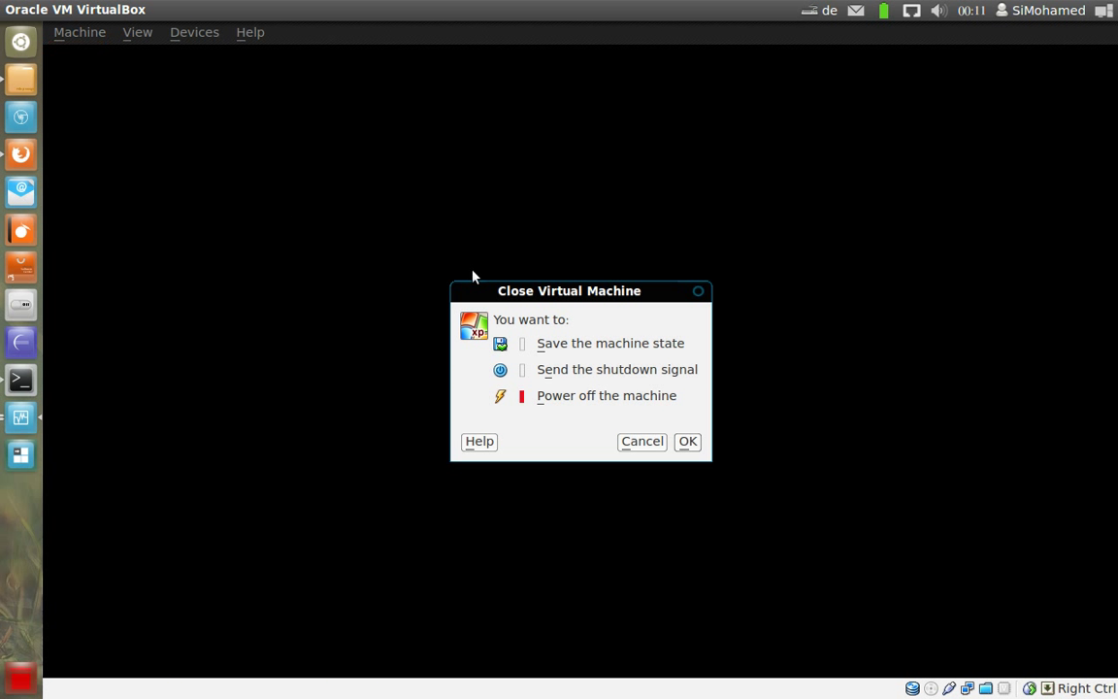
left_click(686, 441)
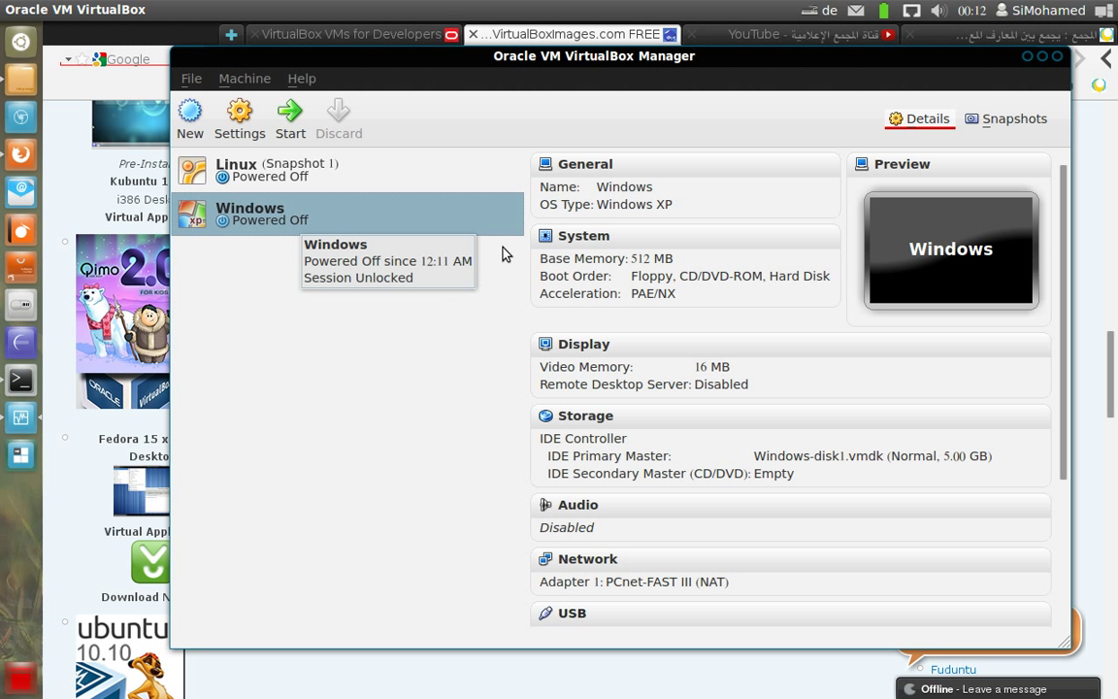
Begin a new virtual machine named WIN, keeping Microsoft Windows and Windows XP as its OS type.
left_click_drag(646, 56, 629, 68)
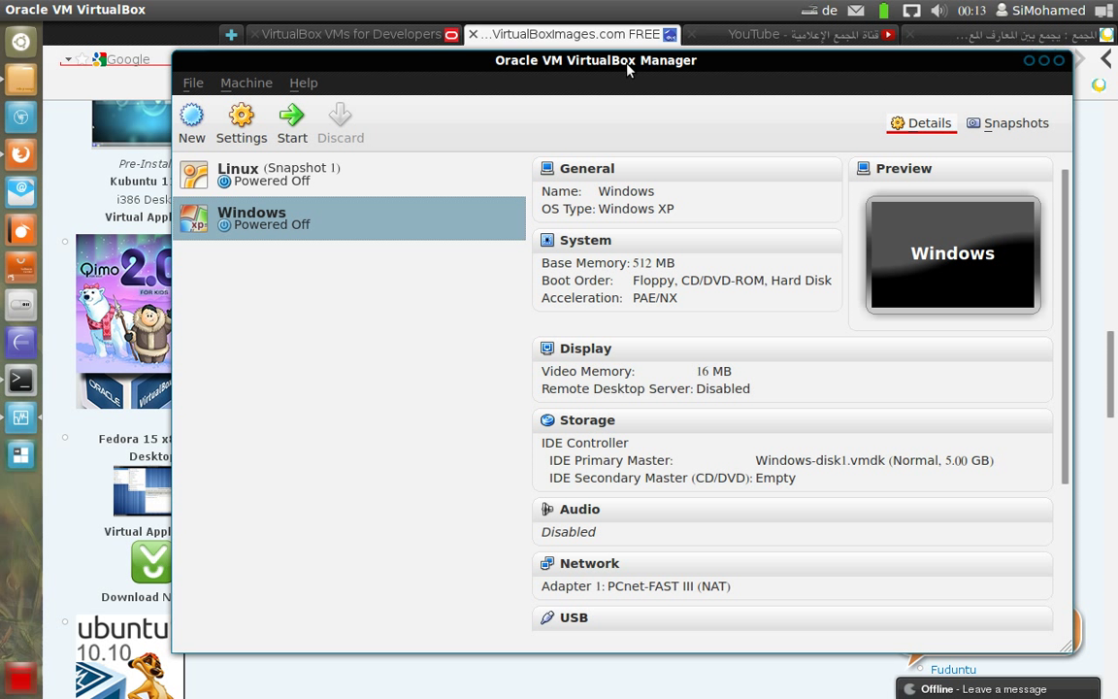
left_click(192, 124)
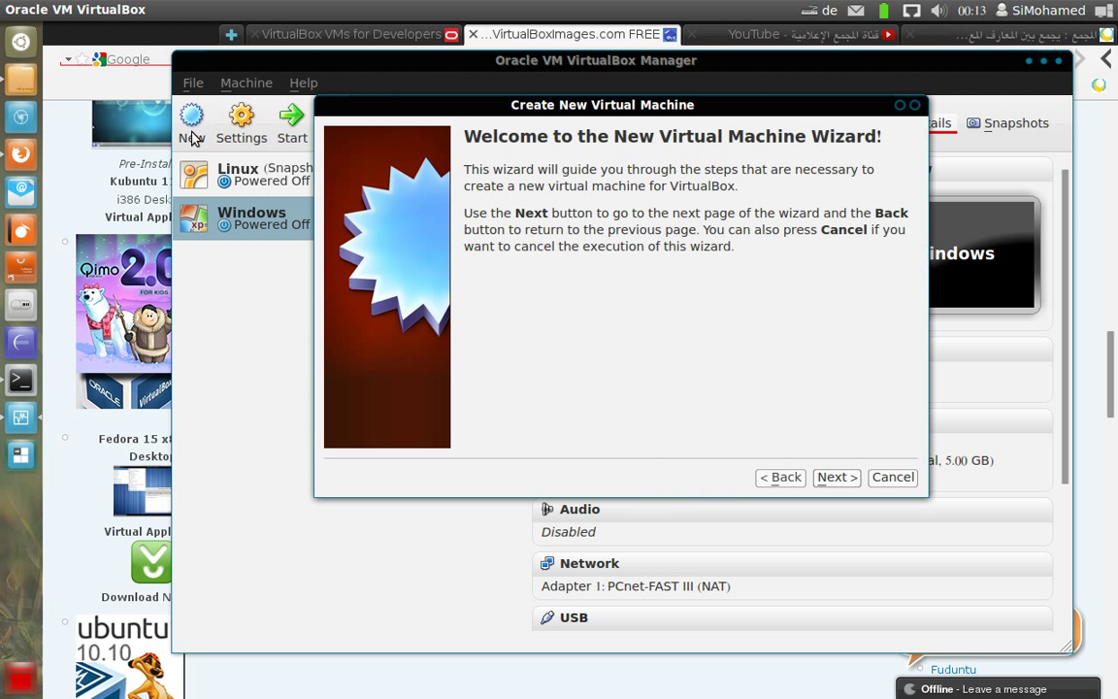
left_click(839, 480)
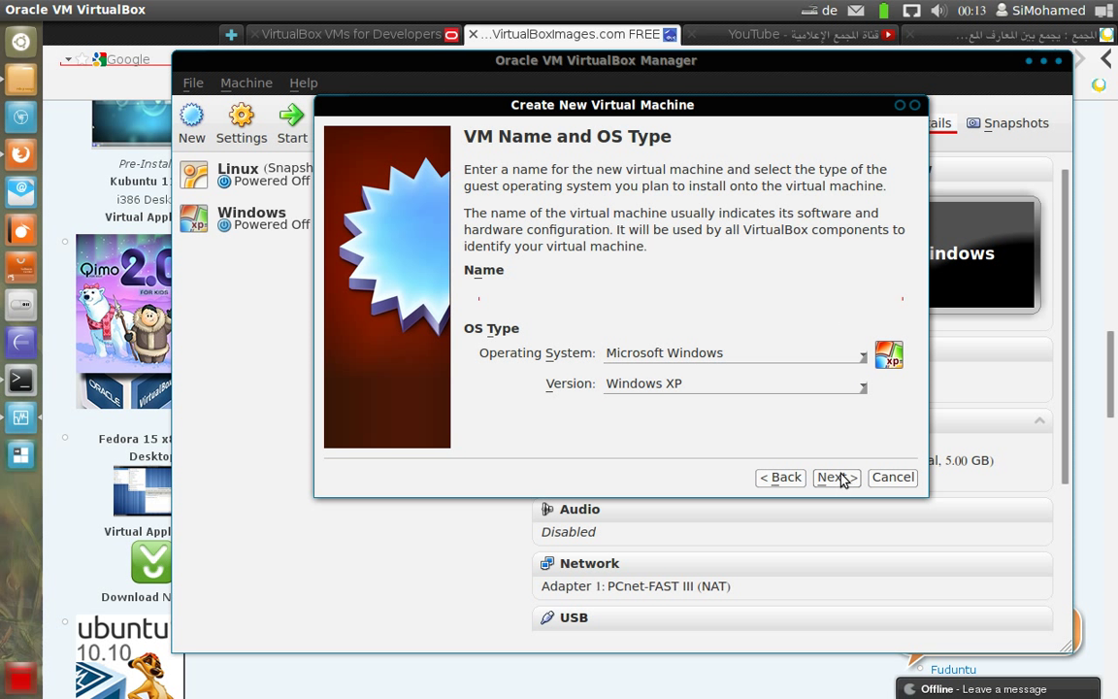
left_click(589, 296)
type("WIN")
left_click(820, 476)
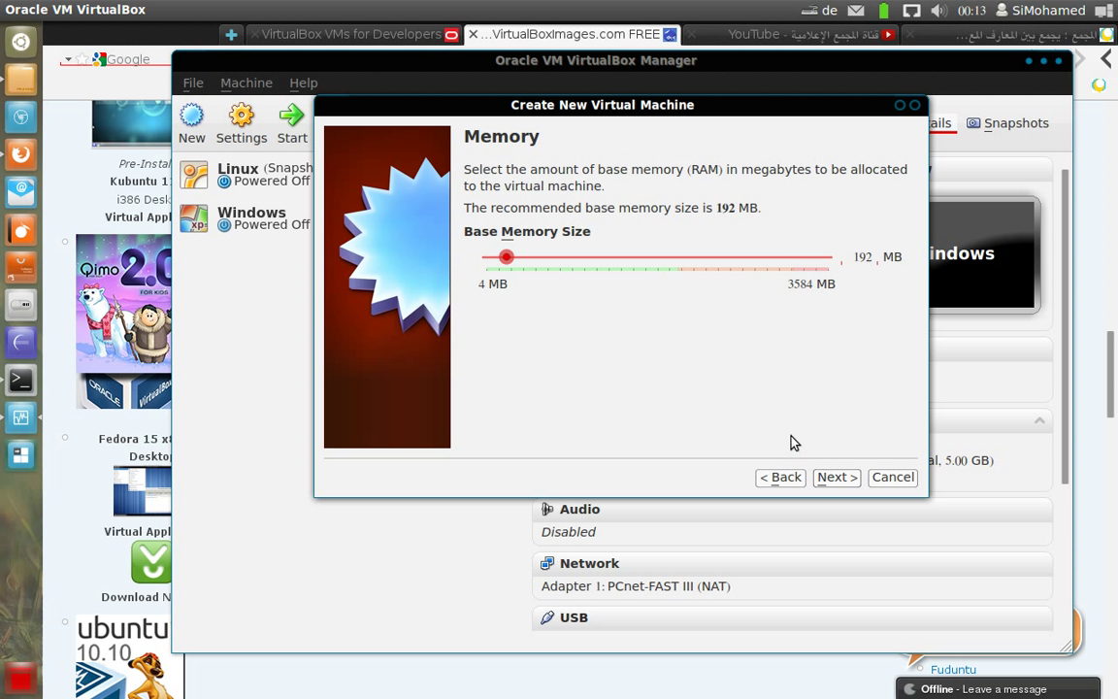
Keep 192 MB of memory, use the existing hard disk Windows 7.vdi as start-up disk, and create the WIN machine.
left_click(835, 479)
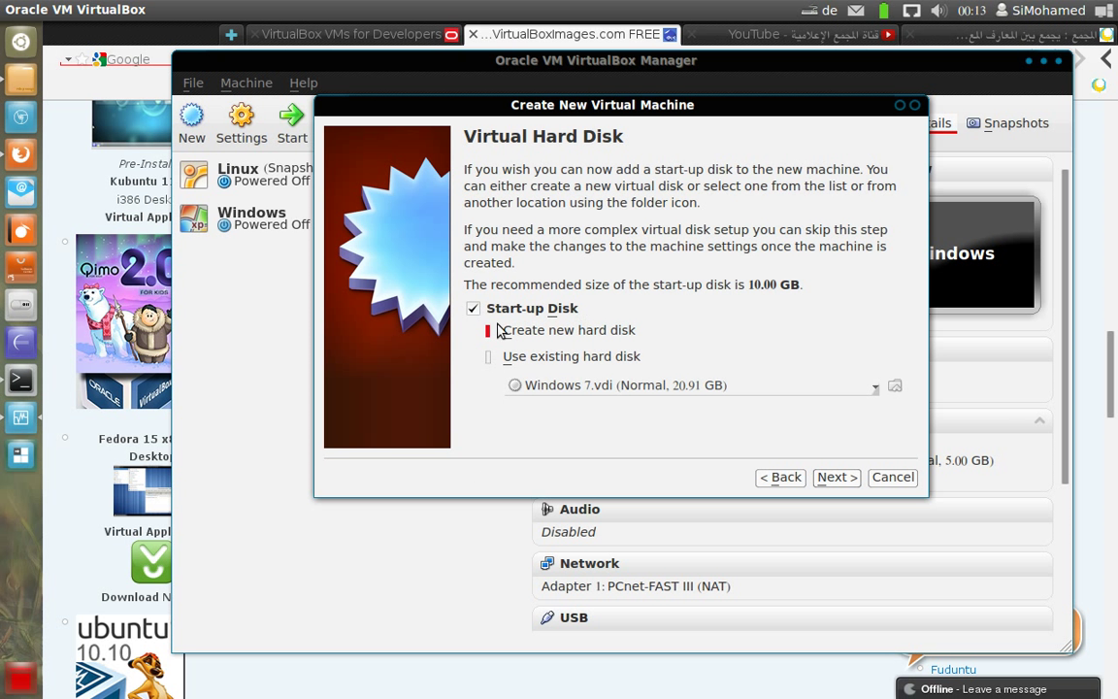
left_click(490, 358)
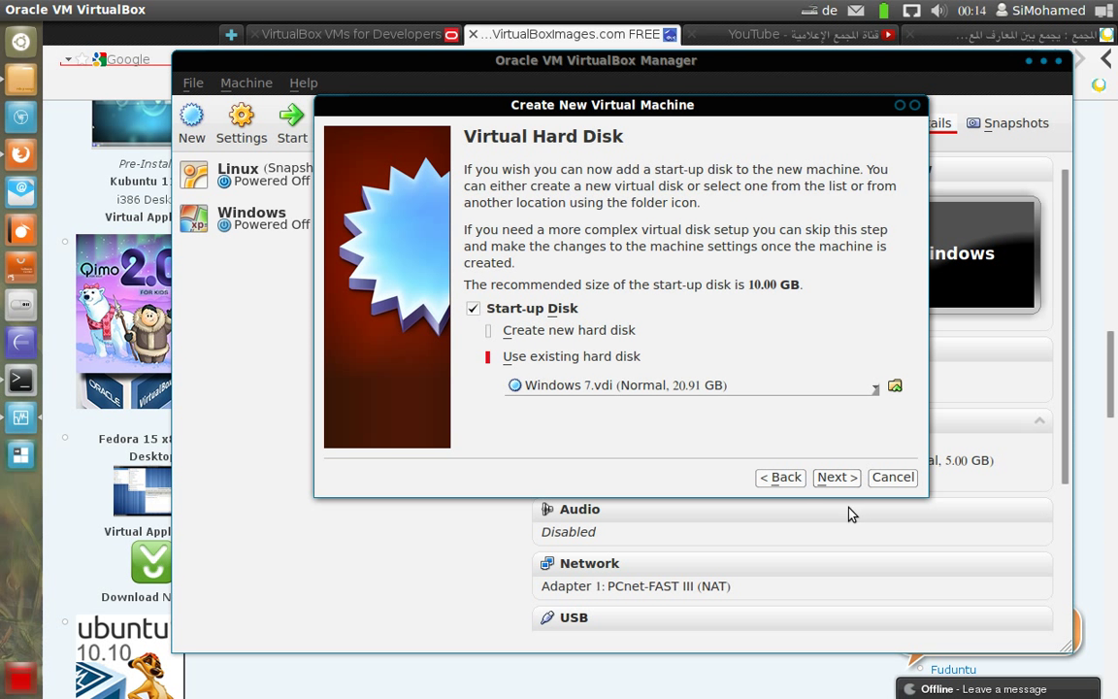
left_click(838, 480)
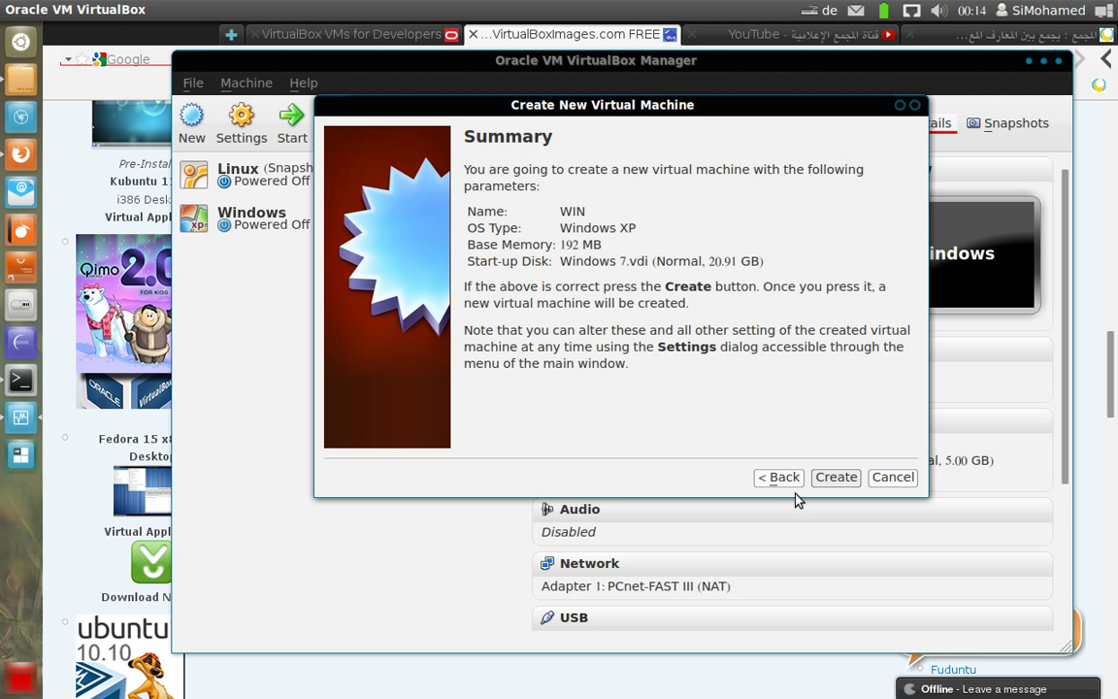
key("Escape")
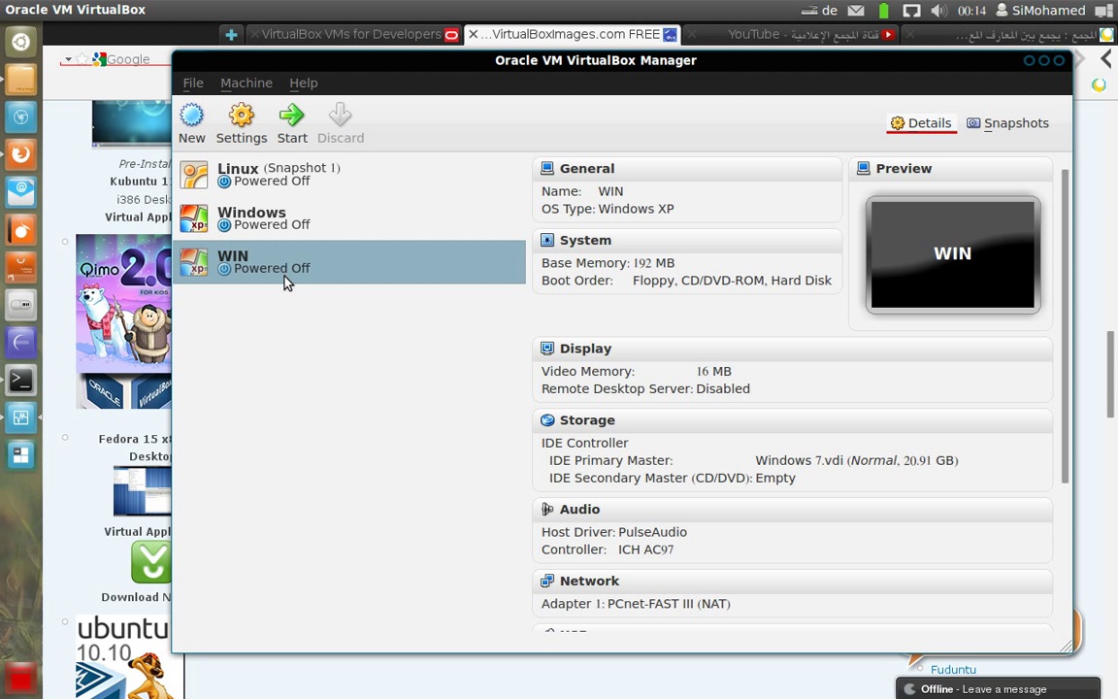
Compare the details of the Linux machine with those of the new WIN machine.
left_click(258, 192)
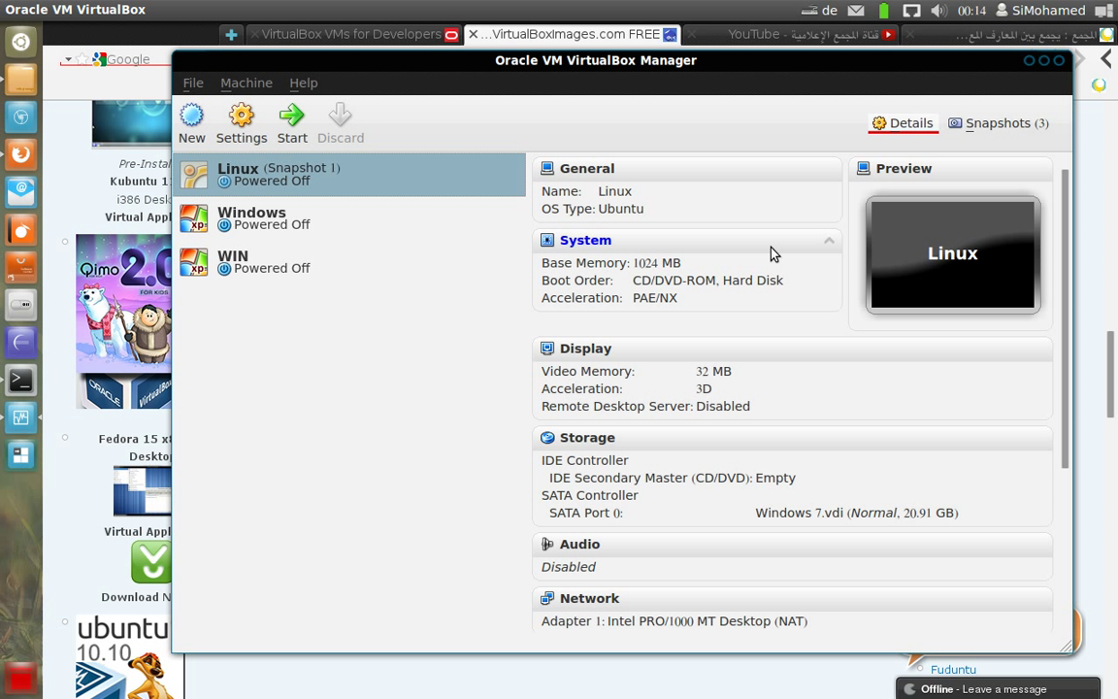
left_click(306, 271)
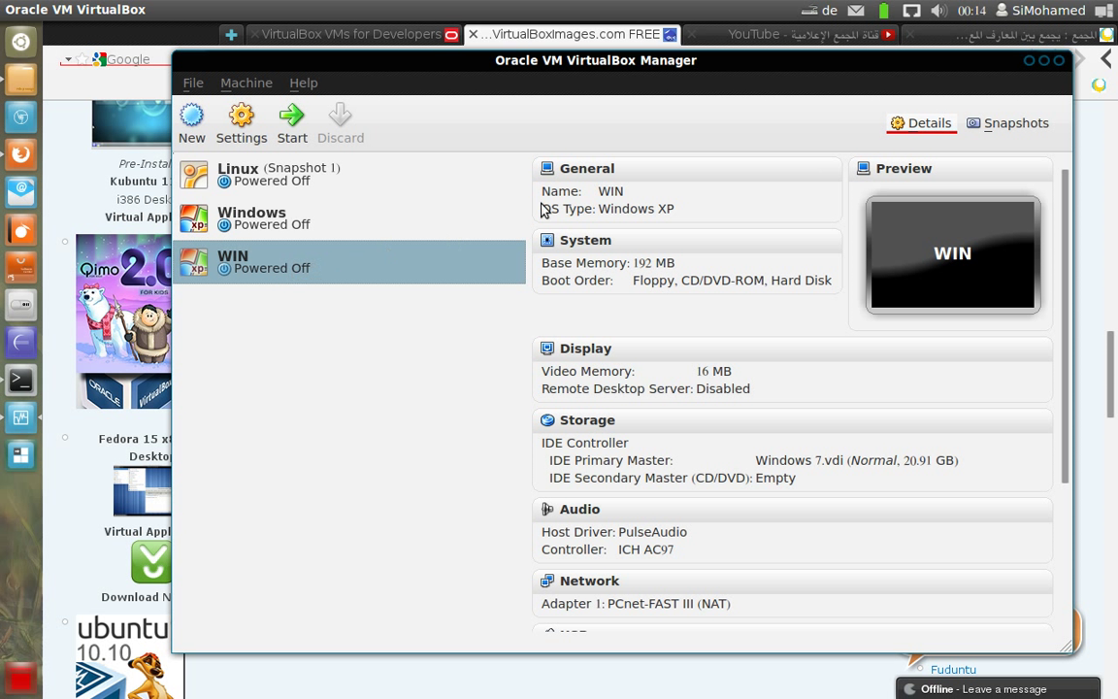
Maximize the VirtualBox Manager window and switch to the open terminal.
left_click(1034, 63)
left_click(21, 379)
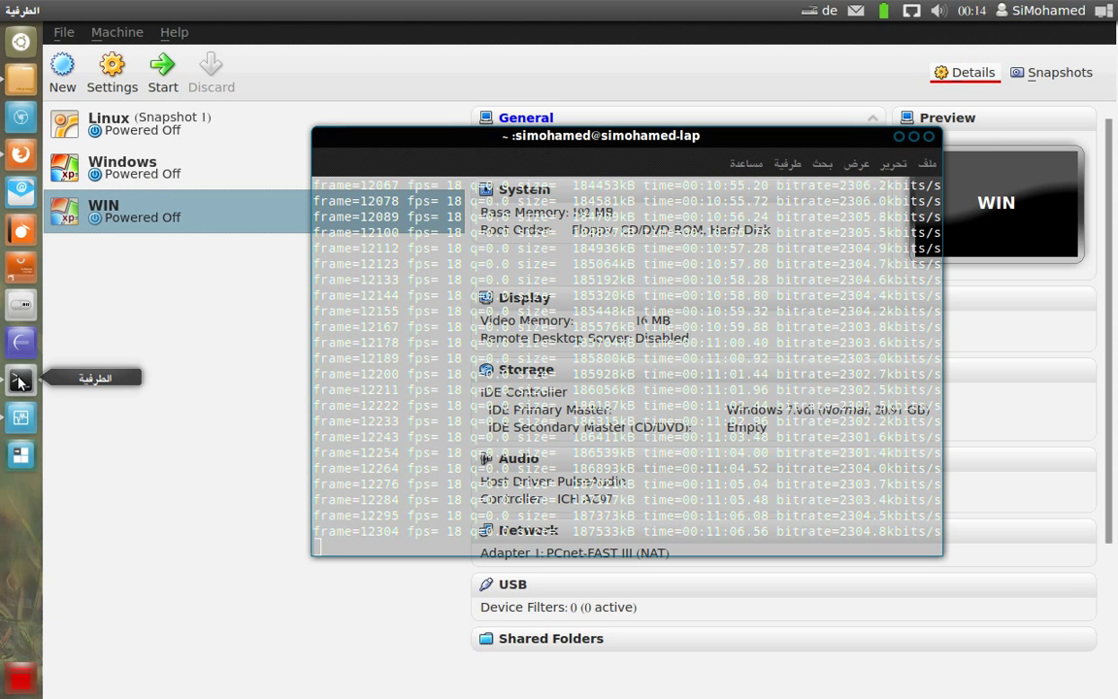